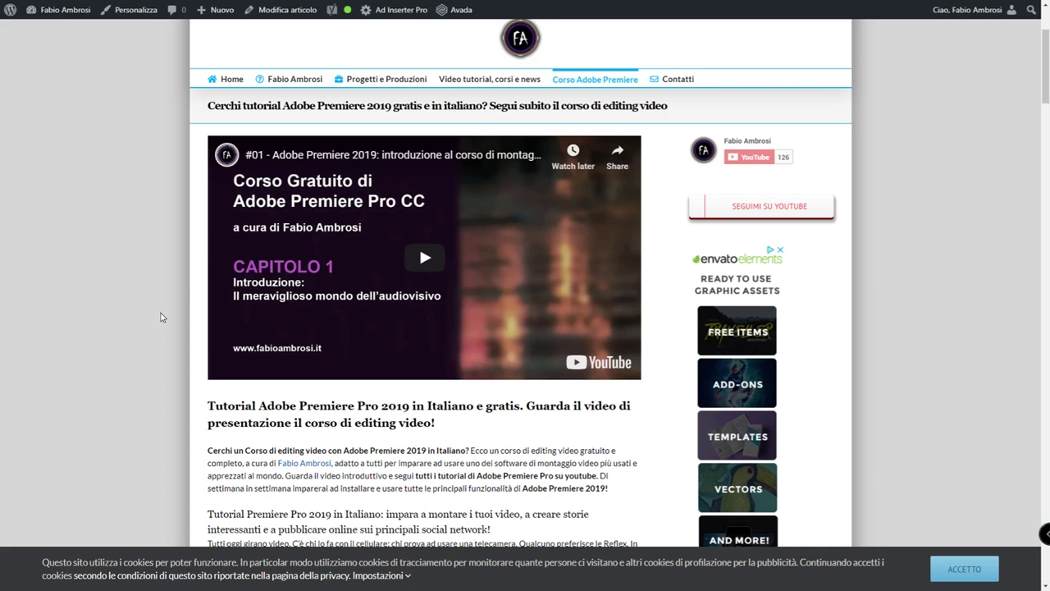
Scroll down the 'Corso Adobe Premiere' page past the intro video to the numbered lesson list
{"action": "scroll", "coordinate": [156, 348], "scroll_direction": "down", "scroll_amount": 10}
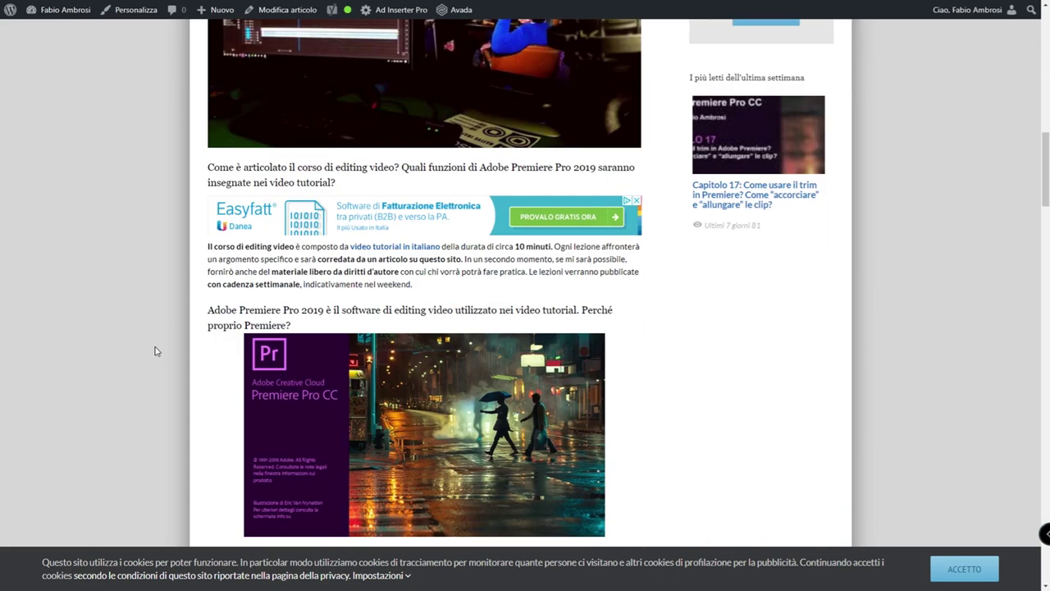
{"action": "scroll", "coordinate": [157, 353], "scroll_direction": "down", "scroll_amount": 5}
{"action": "scroll", "coordinate": [159, 352], "scroll_direction": "down", "scroll_amount": 2}
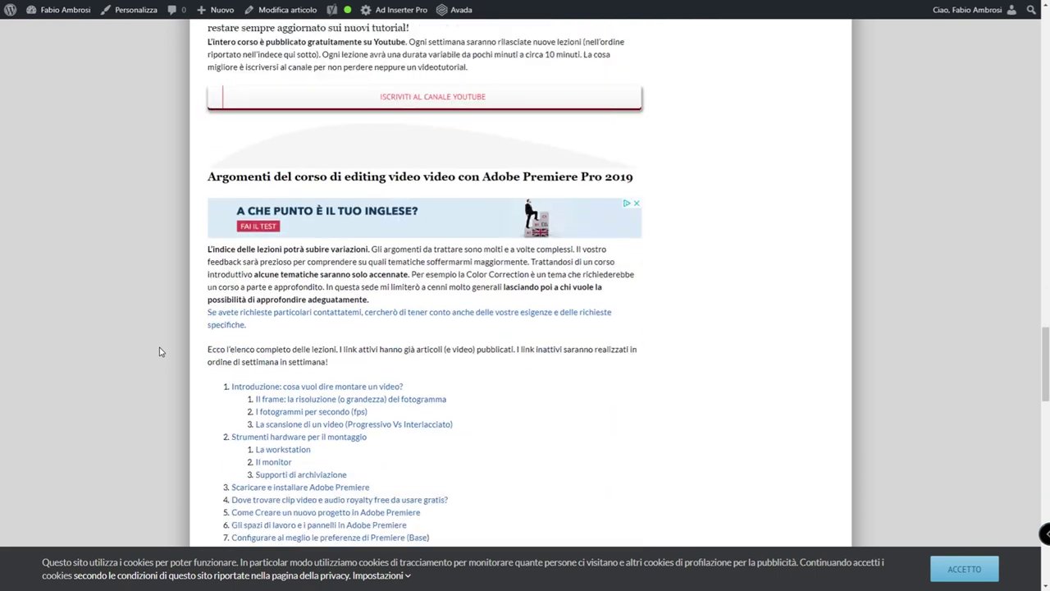
{"action": "scroll", "coordinate": [161, 351], "scroll_direction": "down", "scroll_amount": 2}
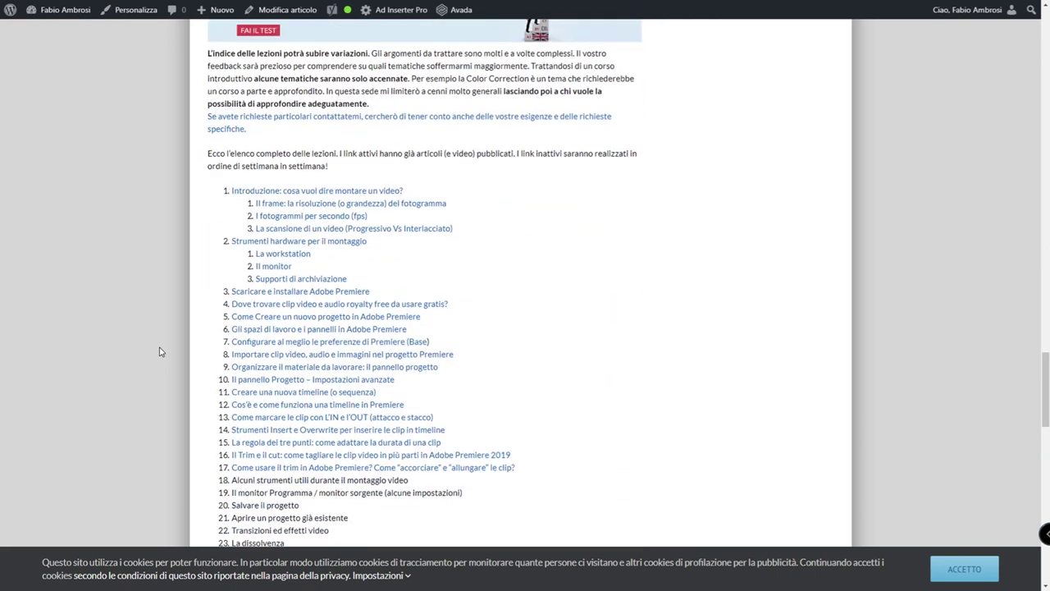
Open lesson 8, 'Importare video, audio e immagini in Premiere', and scroll through the article
{"action": "left_click", "coordinate": [308, 357]}
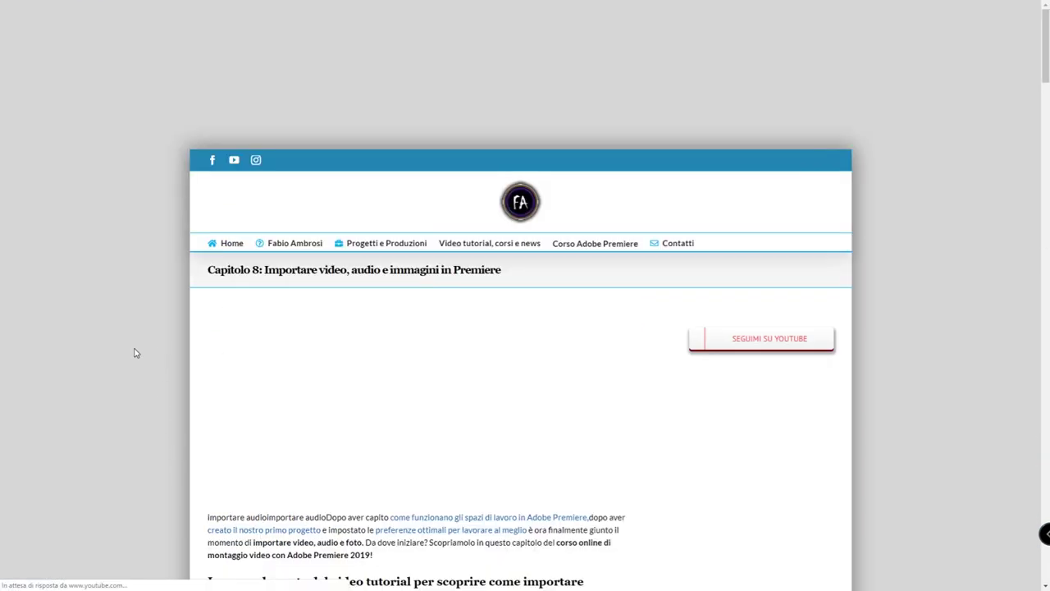
{"action": "scroll", "coordinate": [134, 351], "scroll_direction": "down", "scroll_amount": 3}
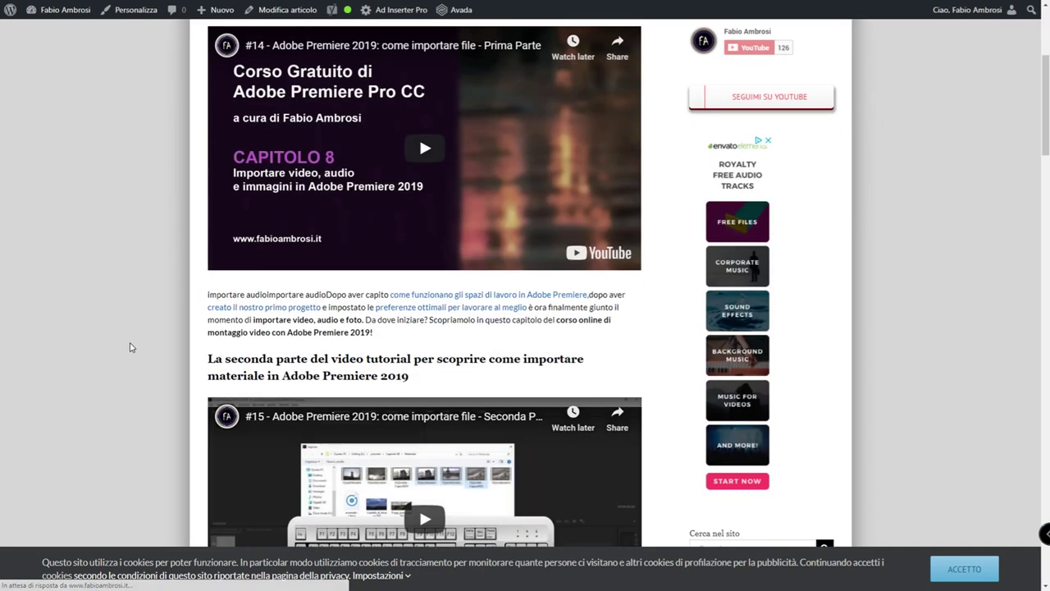
{"action": "scroll", "coordinate": [131, 347], "scroll_direction": "down", "scroll_amount": 3}
{"action": "scroll", "coordinate": [129, 347], "scroll_direction": "down", "scroll_amount": 2}
{"action": "scroll", "coordinate": [129, 347], "scroll_direction": "down", "scroll_amount": 2}
{"action": "scroll", "coordinate": [131, 347], "scroll_direction": "down", "scroll_amount": 3}
{"action": "scroll", "coordinate": [131, 346], "scroll_direction": "down", "scroll_amount": 1}
{"action": "scroll", "coordinate": [131, 346], "scroll_direction": "down", "scroll_amount": 4}
{"action": "scroll", "coordinate": [130, 346], "scroll_direction": "down", "scroll_amount": 3}
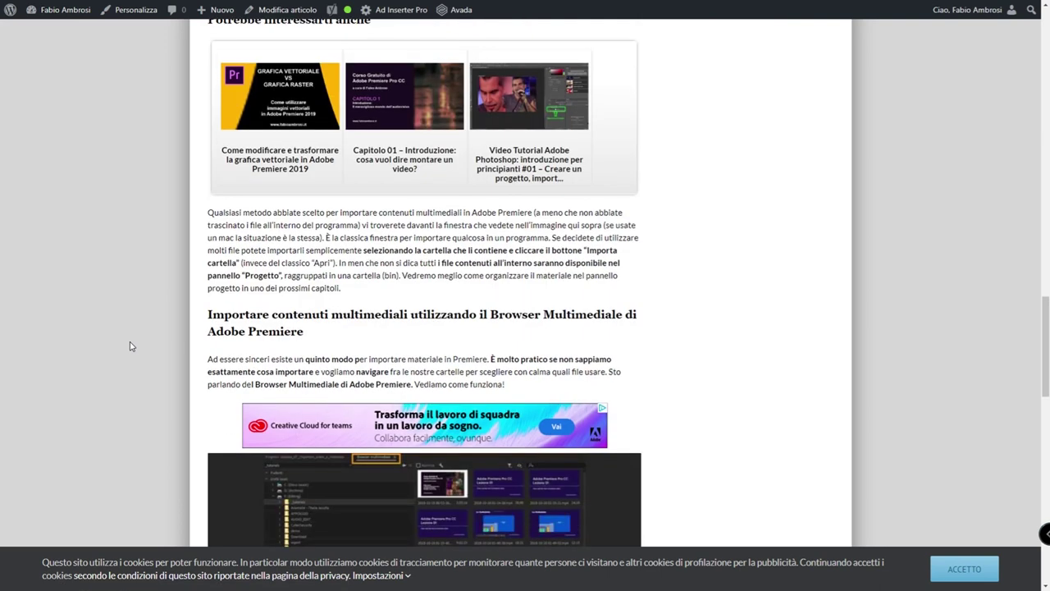
{"action": "scroll", "coordinate": [129, 346], "scroll_direction": "down", "scroll_amount": 2}
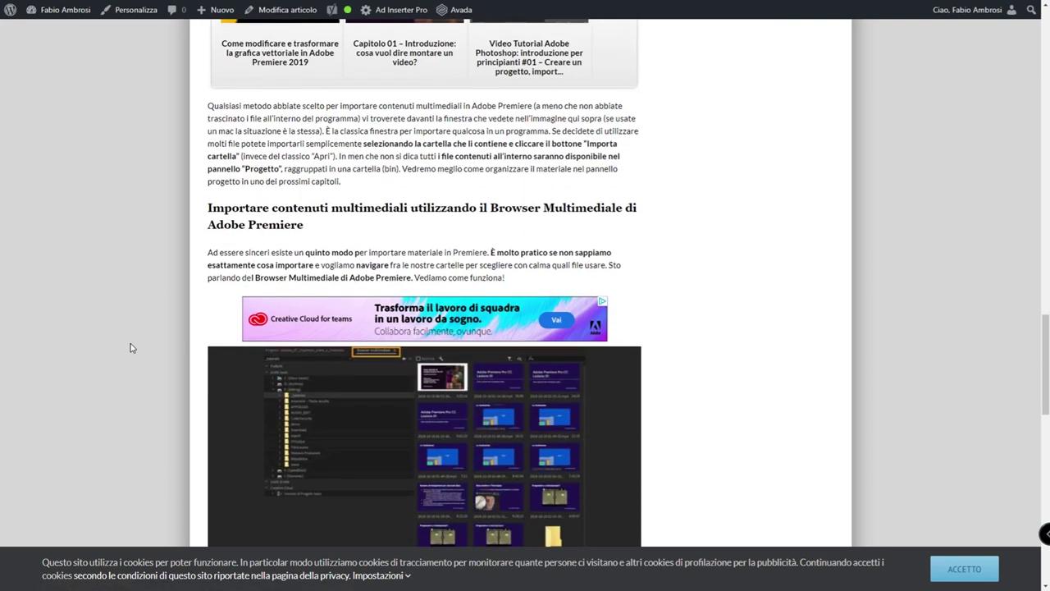
{"action": "scroll", "coordinate": [129, 347], "scroll_direction": "down", "scroll_amount": 1}
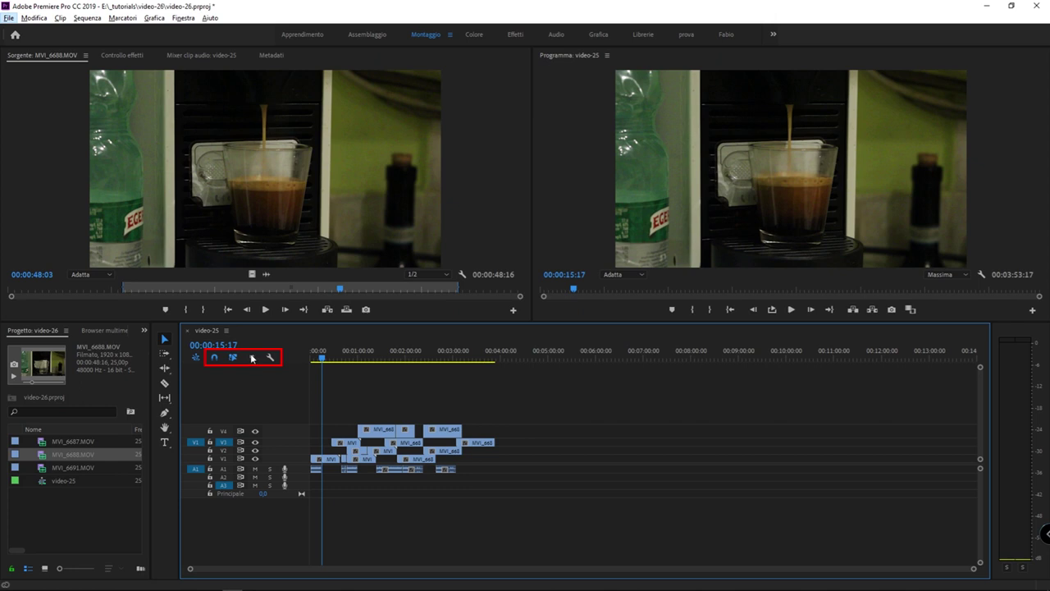
{"action": "left_click", "coordinate": [271, 360]}
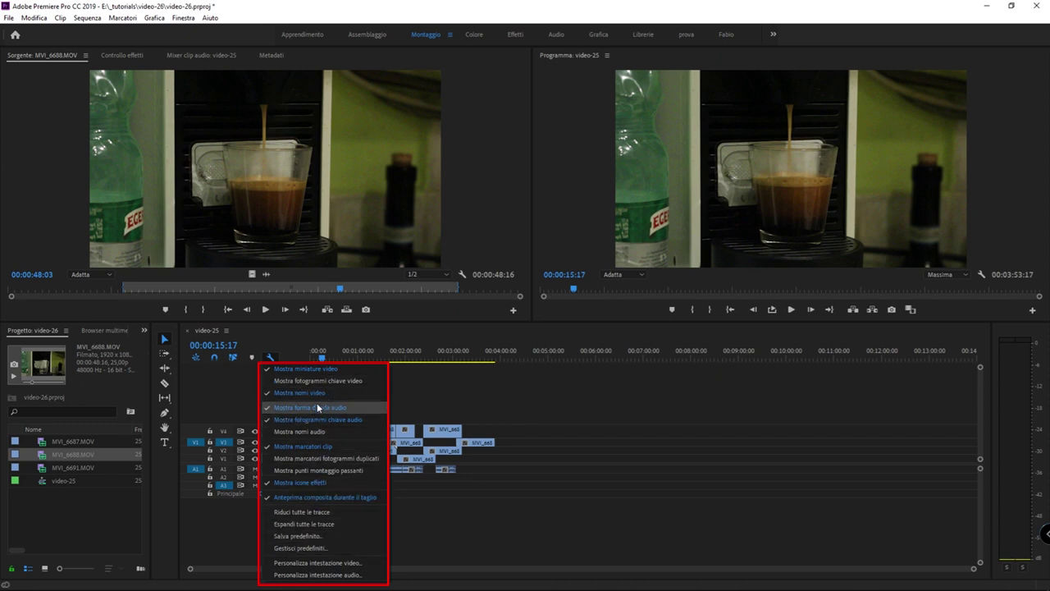
{"action": "left_click", "coordinate": [518, 457]}
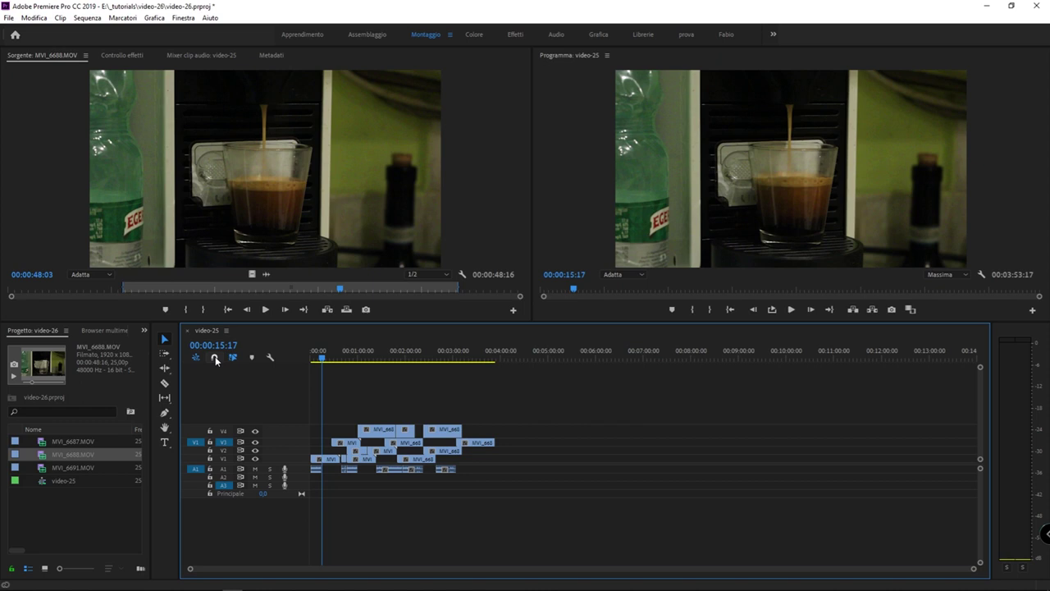
Select V4 clips with their linked audio, then remove the V4 gap with Elimina salti and undo it
{"action": "mouse_move", "coordinate": [517, 433]}
{"action": "left_mouse_down"}
{"action": "mouse_move", "coordinate": [438, 406]}
{"action": "mouse_move", "coordinate": [437, 427]}
{"action": "left_mouse_up"}
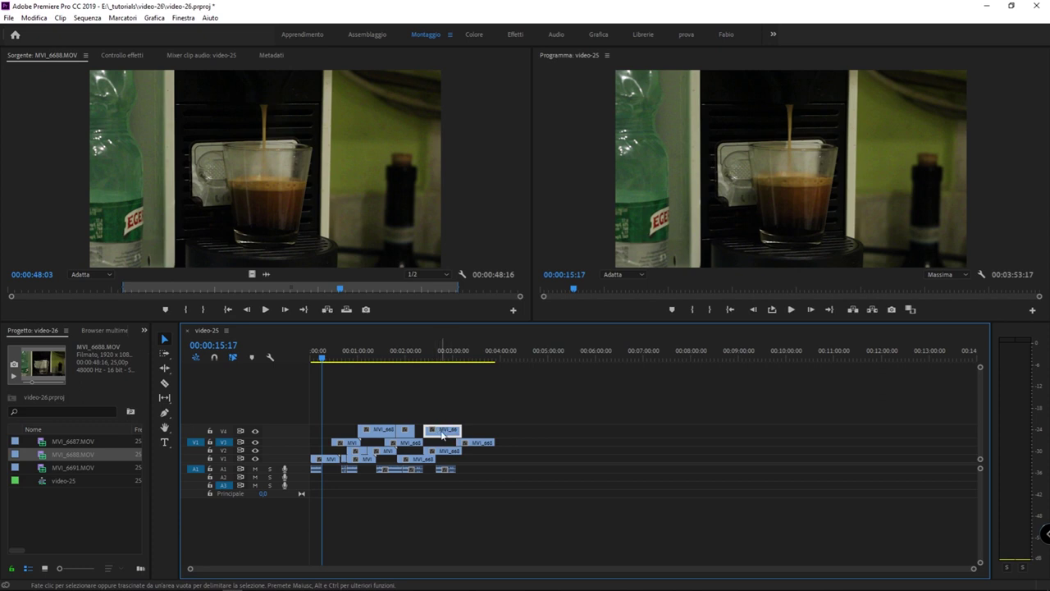
{"action": "left_click", "coordinate": [395, 429]}
{"action": "left_click", "coordinate": [403, 432]}
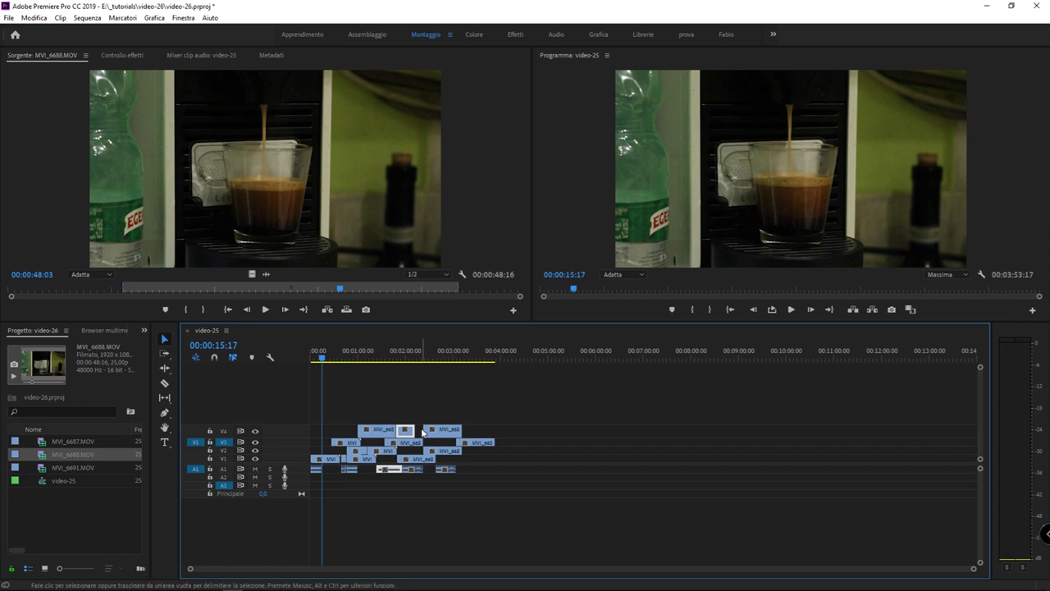
{"action": "right_click", "coordinate": [423, 432]}
{"action": "left_click", "coordinate": [491, 438]}
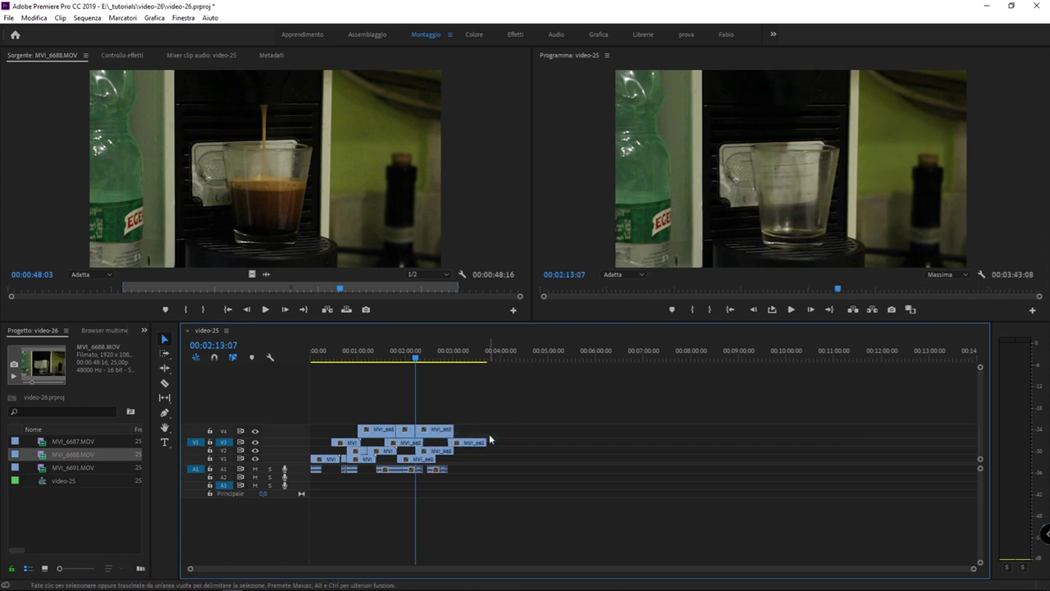
{"action": "key", "text": "ctrl+z"}
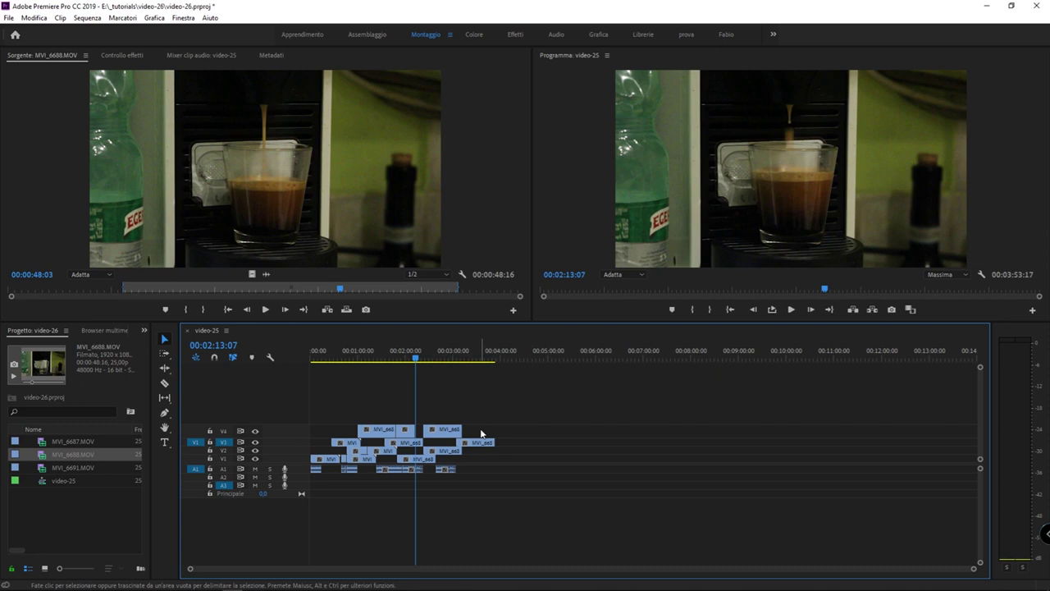
Drag the last V4 clip slightly later, then start pulling it back earlier
{"action": "left_click", "coordinate": [441, 433]}
{"action": "left_click_drag", "start_coordinate": [441, 434], "coordinate": [471, 429]}
{"action": "left_click", "coordinate": [377, 361]}
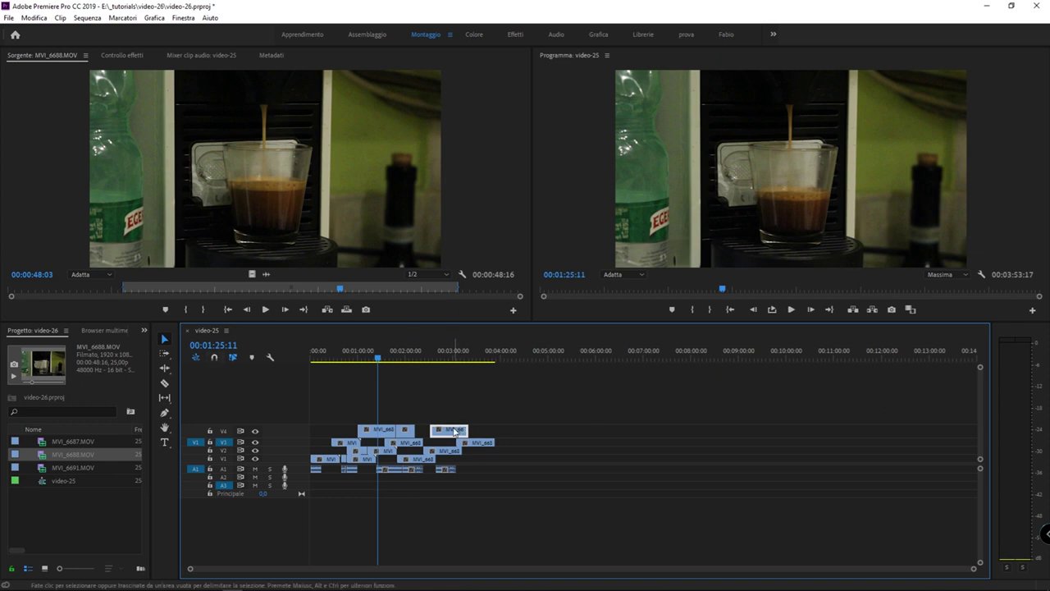
{"action": "left_click", "coordinate": [406, 430]}
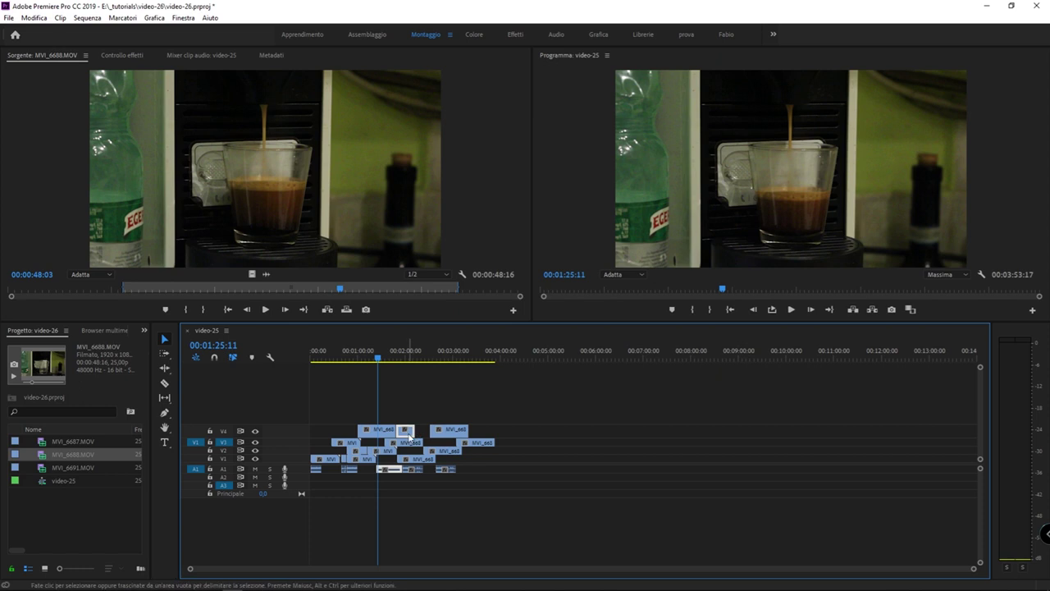
{"action": "left_click", "coordinate": [442, 433]}
{"action": "left_click_drag", "start_coordinate": [441, 433], "coordinate": [425, 433]}
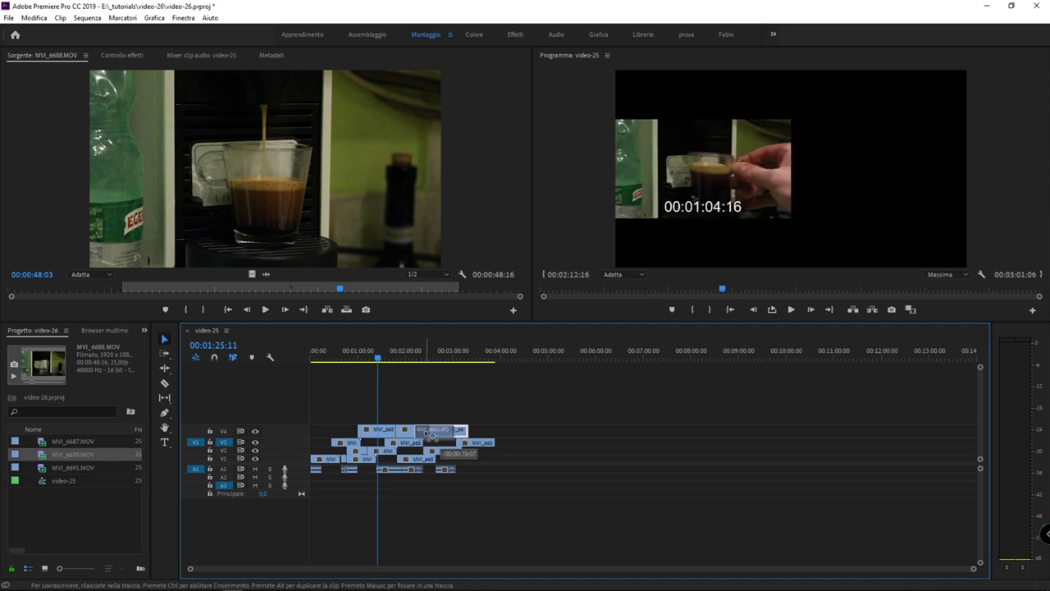
Drop the last V4 clip earlier, set the playhead to 00:02:12:07, and zoom in then out
{"action": "left_click_drag", "start_coordinate": [425, 433], "coordinate": [425, 433]}
{"action": "left_click", "coordinate": [416, 353]}
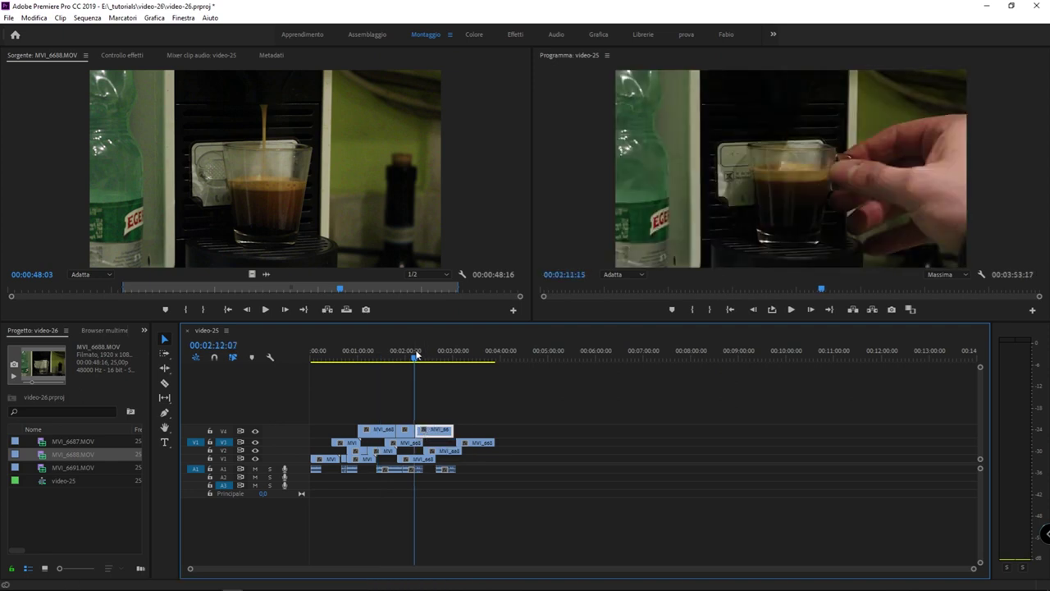
{"action": "key", "text": "equal"}
{"action": "key", "text": "equal"}
{"action": "key", "text": "equal"}
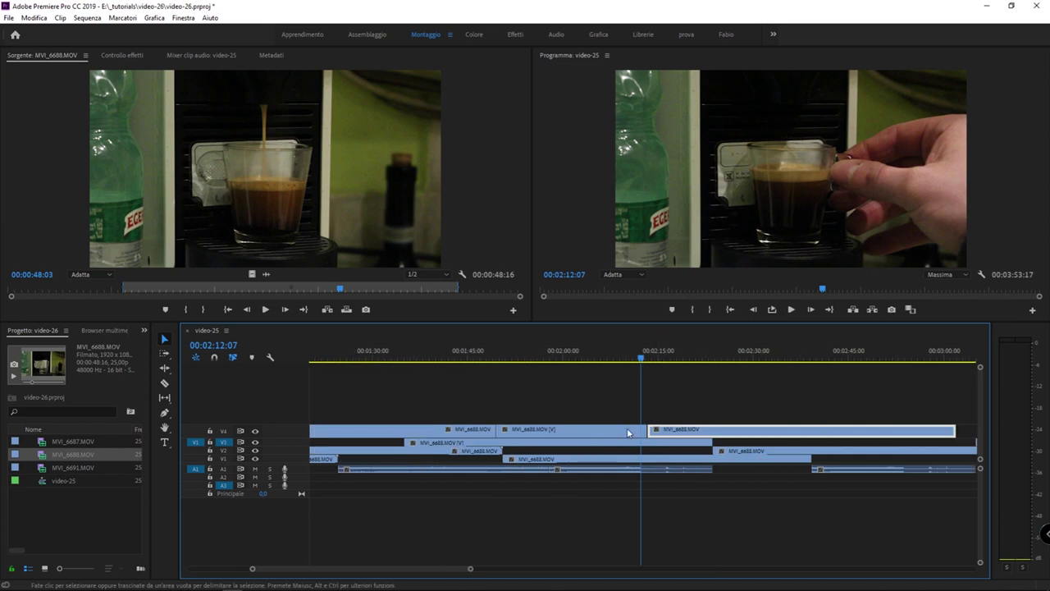
{"action": "left_click", "coordinate": [564, 434]}
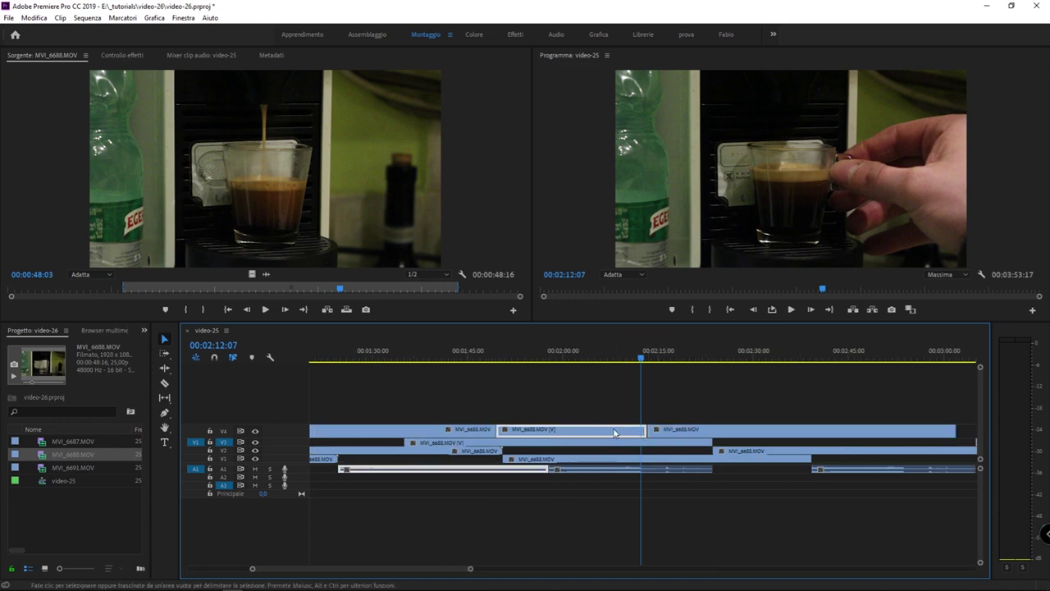
{"action": "key", "text": "minus"}
{"action": "key", "text": "minus"}
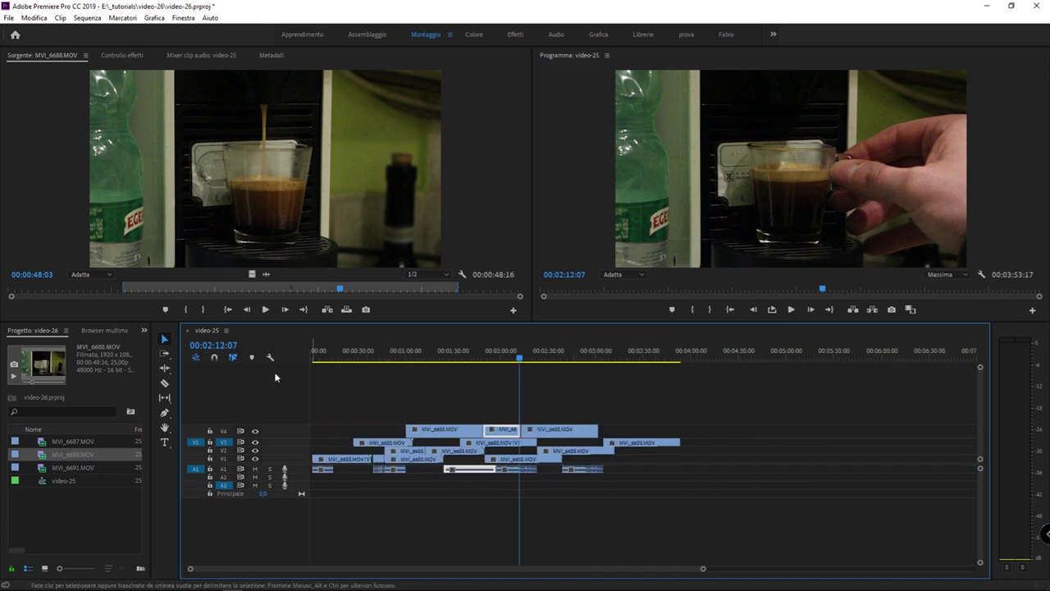
Turn on snapping and slide the last V4 clip slightly along its track
{"action": "left_click", "coordinate": [214, 357]}
{"action": "left_click", "coordinate": [558, 430]}
{"action": "key", "text": "Up"}
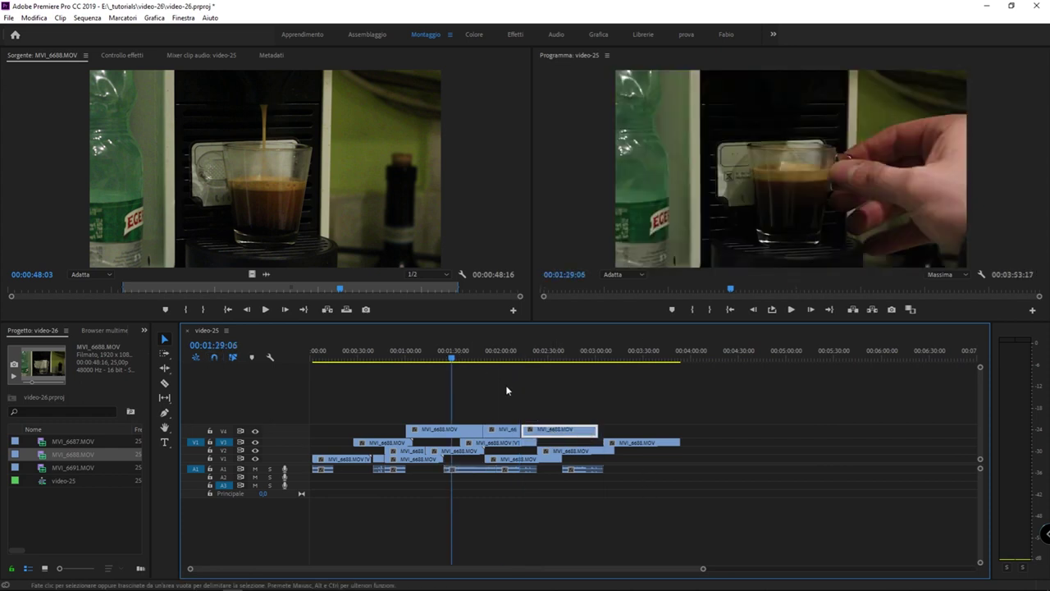
{"action": "left_click_drag", "start_coordinate": [555, 429], "coordinate": [544, 436]}
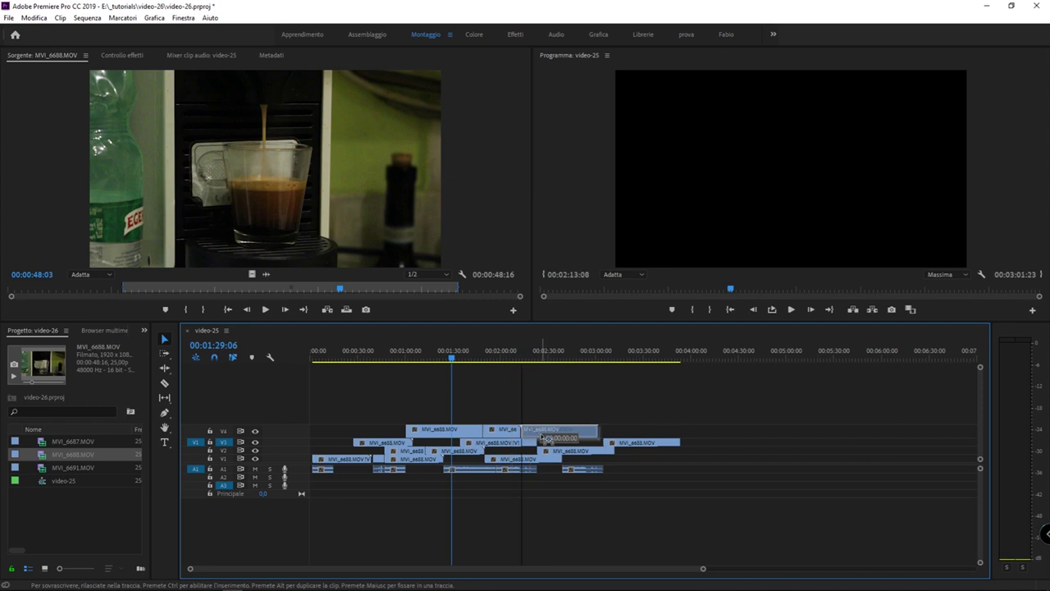
{"action": "left_click_drag", "start_coordinate": [547, 439], "coordinate": [549, 439]}
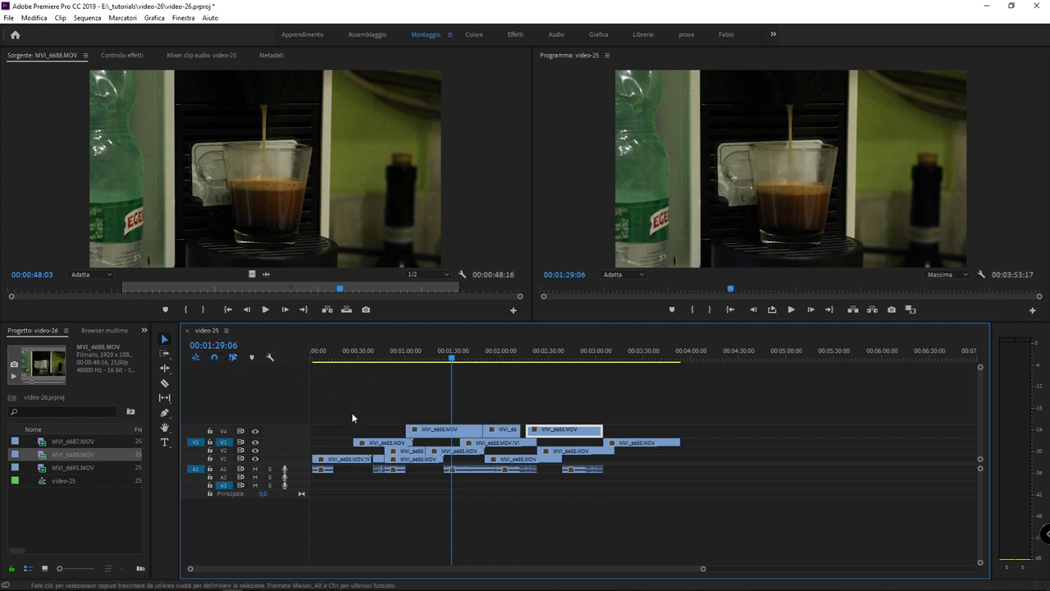
Set the playhead to about 00:04:09:02, a few seconds past 04:00
{"action": "left_click", "coordinate": [702, 354]}
{"action": "left_click", "coordinate": [704, 354]}
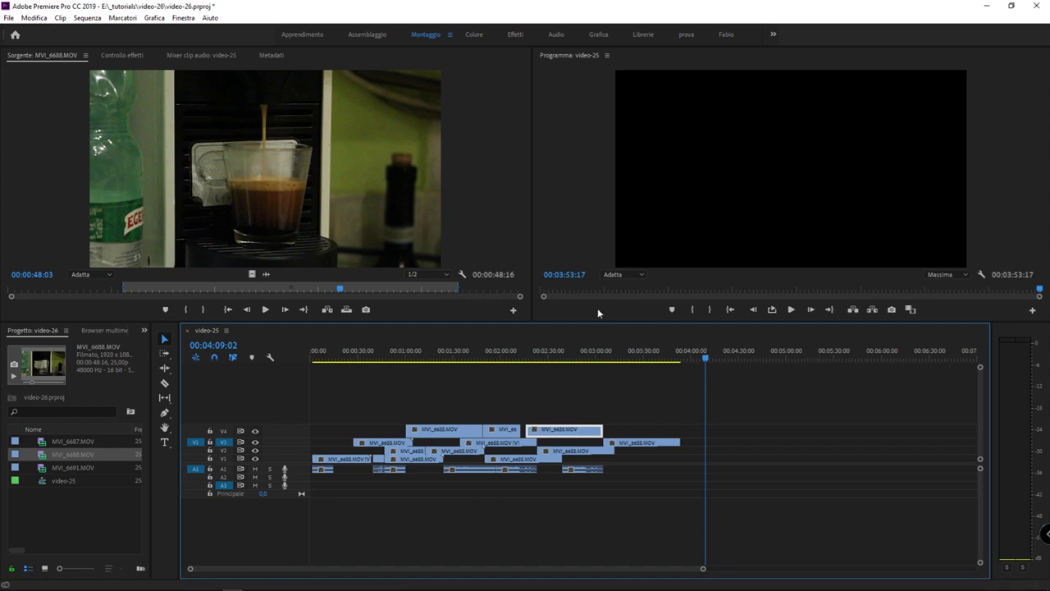
{"action": "mouse_move", "coordinate": [706, 359]}
{"action": "left_mouse_down"}
{"action": "mouse_move", "coordinate": [720, 362]}
{"action": "mouse_move", "coordinate": [705, 360]}
{"action": "left_mouse_up"}
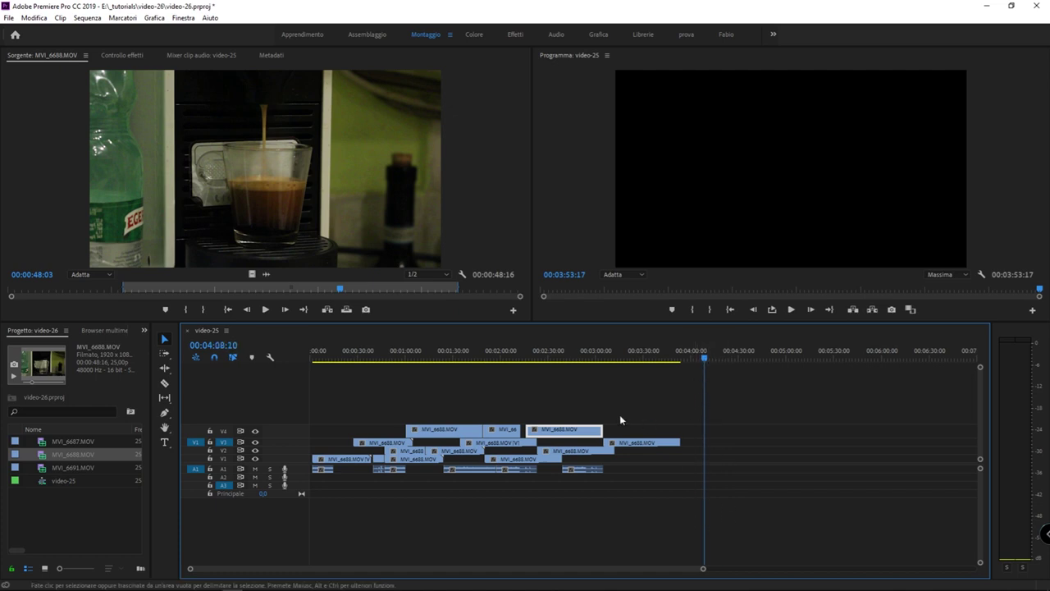
Move MVI_6688.MOV on V4 past all other clips, disabling snapping before dropping it
{"action": "left_click_drag", "start_coordinate": [562, 432], "coordinate": [644, 439]}
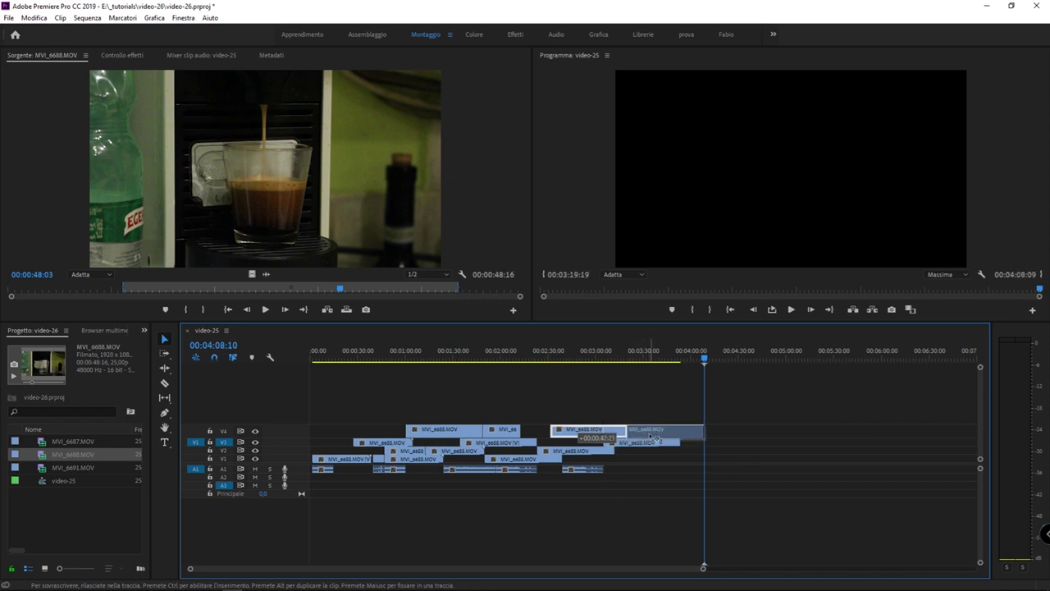
{"action": "left_click_drag", "start_coordinate": [646, 440], "coordinate": [749, 438]}
{"action": "left_click_drag", "start_coordinate": [748, 438], "coordinate": [739, 438]}
{"action": "left_click", "coordinate": [223, 359]}
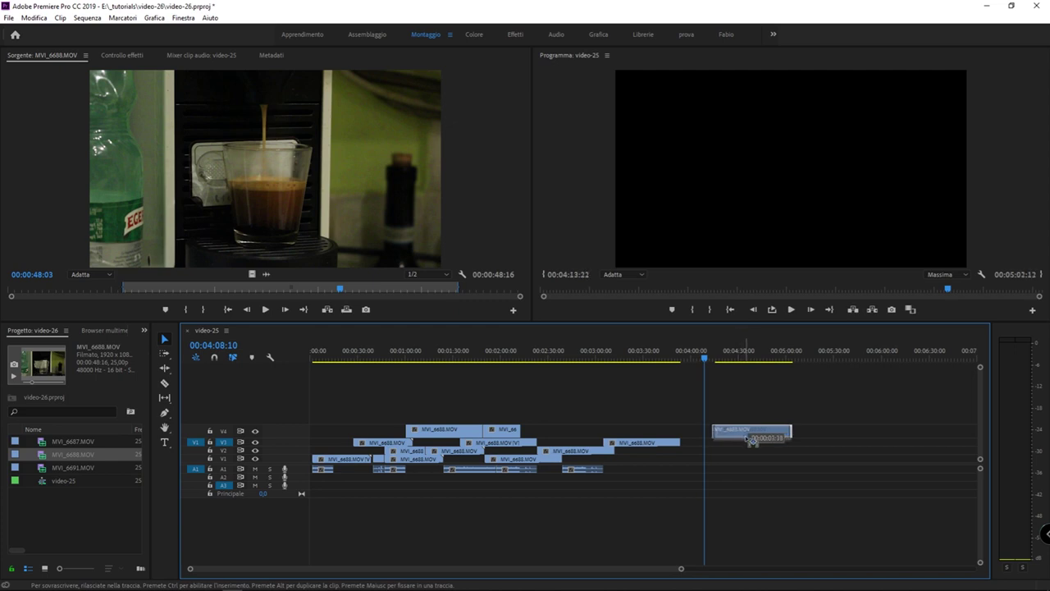
{"action": "left_click_drag", "start_coordinate": [741, 437], "coordinate": [747, 441]}
{"action": "left_click", "coordinate": [756, 473]}
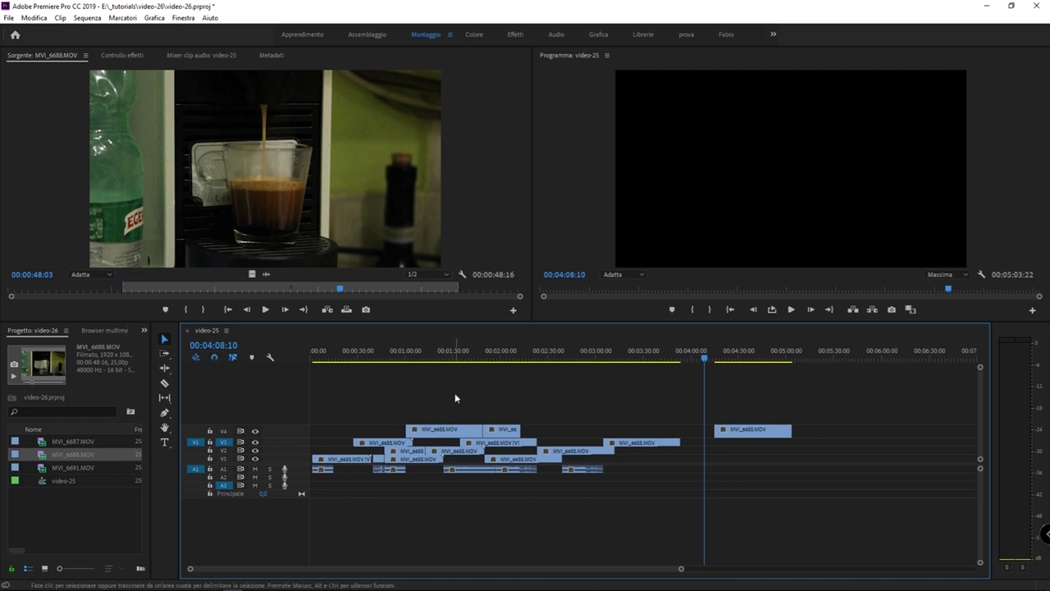
Enable linked selection, delete all clips, and drop MVI_6688.MOV at the sequence start on V1
{"action": "left_click", "coordinate": [232, 358]}
{"action": "key", "text": "ctrl+a"}
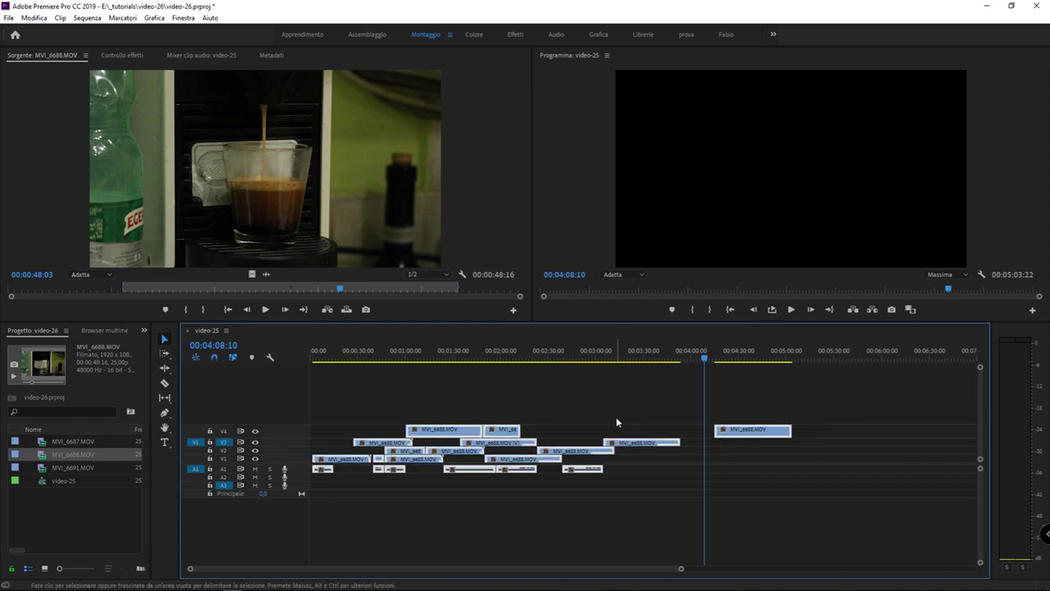
{"action": "key", "text": "Delete"}
{"action": "left_click_drag", "start_coordinate": [538, 351], "coordinate": [310, 352]}
{"action": "mouse_move", "coordinate": [40, 451]}
{"action": "left_mouse_down"}
{"action": "mouse_move", "coordinate": [363, 443]}
{"action": "mouse_move", "coordinate": [323, 471]}
{"action": "left_mouse_up"}
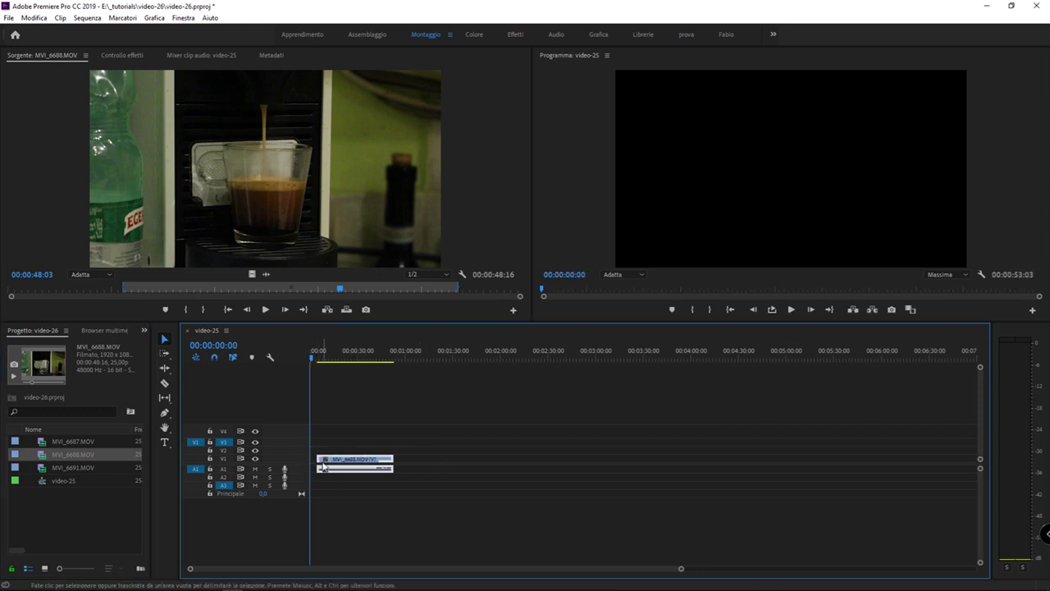
Select the MVI_6688 video and audio together and drag them to start near 00:00:18:14
{"action": "left_click_drag", "start_coordinate": [323, 438], "coordinate": [406, 460]}
{"action": "mouse_move", "coordinate": [452, 430]}
{"action": "left_mouse_down"}
{"action": "mouse_move", "coordinate": [327, 493]}
{"action": "mouse_move", "coordinate": [300, 492]}
{"action": "left_mouse_up"}
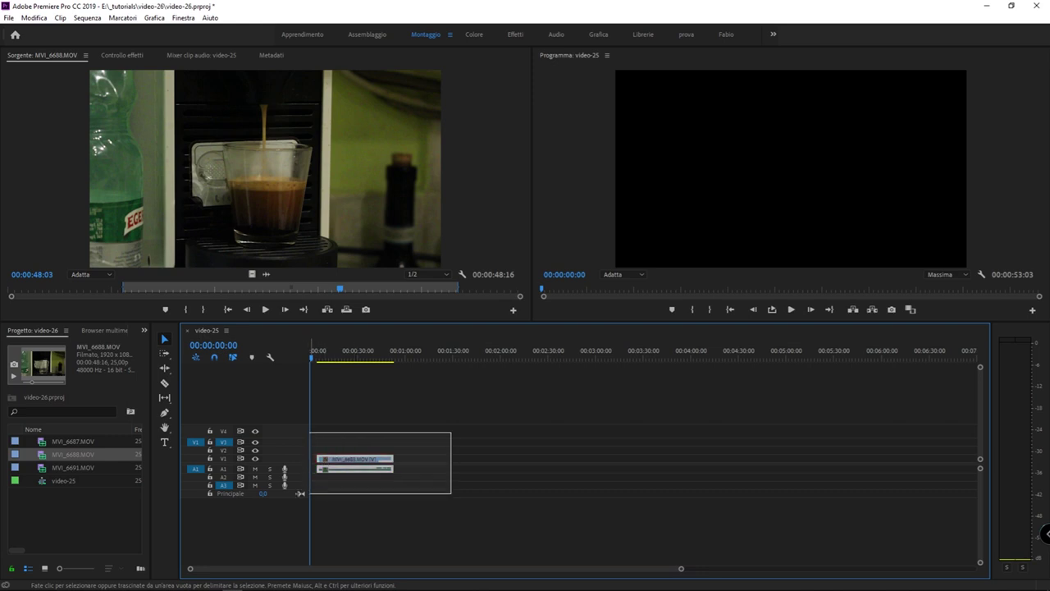
{"action": "left_click_drag", "start_coordinate": [300, 493], "coordinate": [316, 499]}
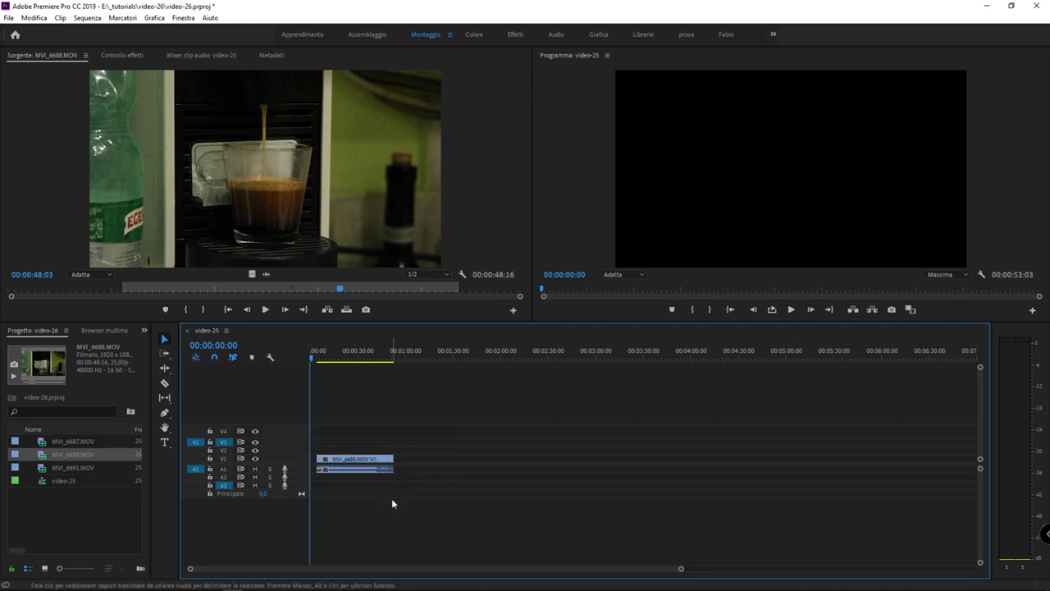
{"action": "left_click", "coordinate": [376, 469]}
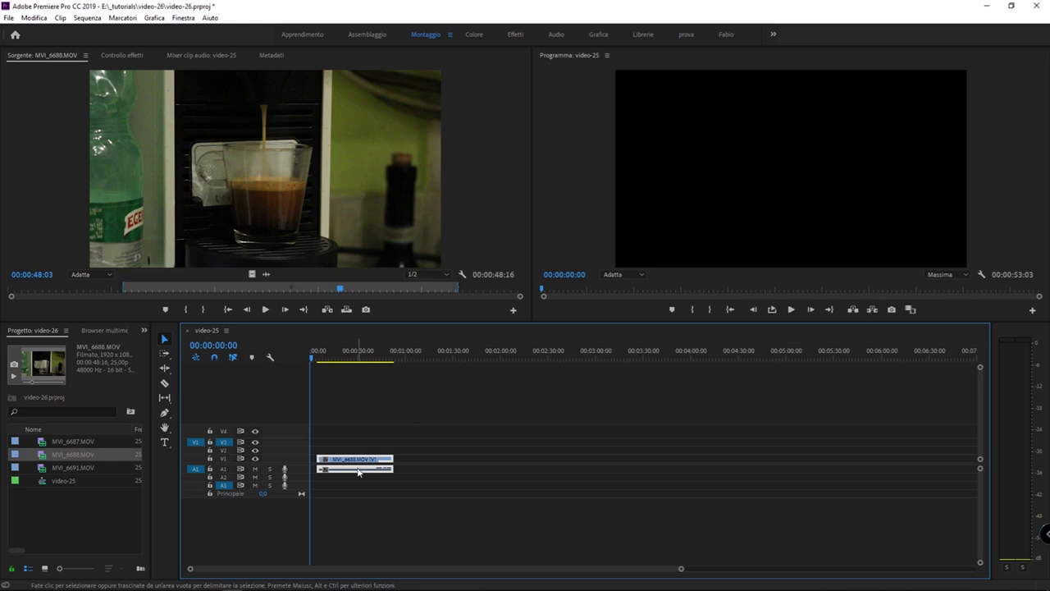
{"action": "mouse_move", "coordinate": [363, 467]}
{"action": "left_mouse_down"}
{"action": "mouse_move", "coordinate": [545, 469]}
{"action": "mouse_move", "coordinate": [368, 467]}
{"action": "left_mouse_up"}
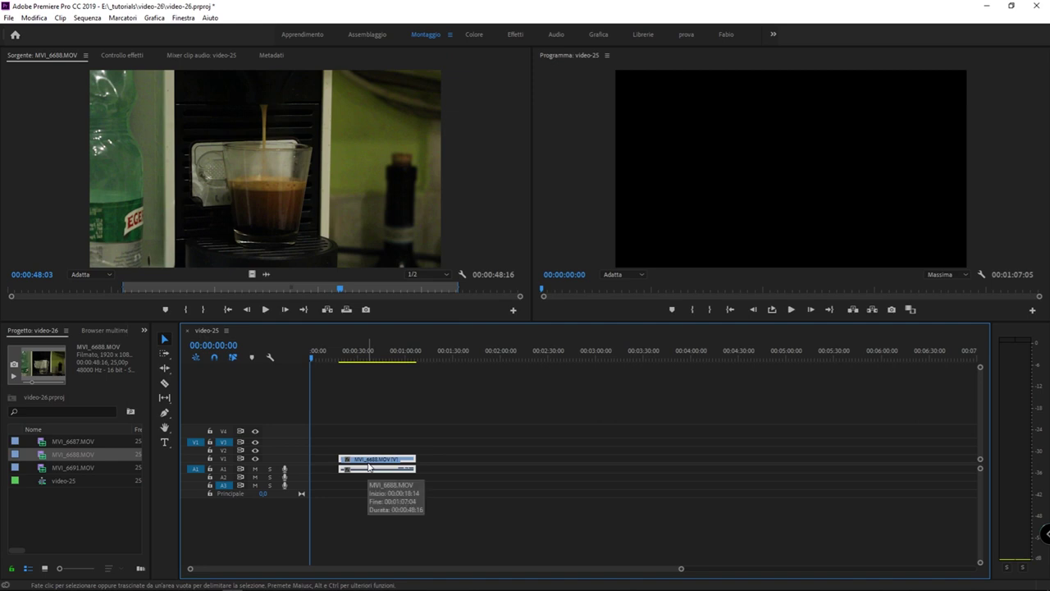
Select the MVI_6688 clip pair, switch off Selezione collegata, and deselect
{"action": "left_click", "coordinate": [414, 464]}
{"action": "left_click", "coordinate": [391, 469]}
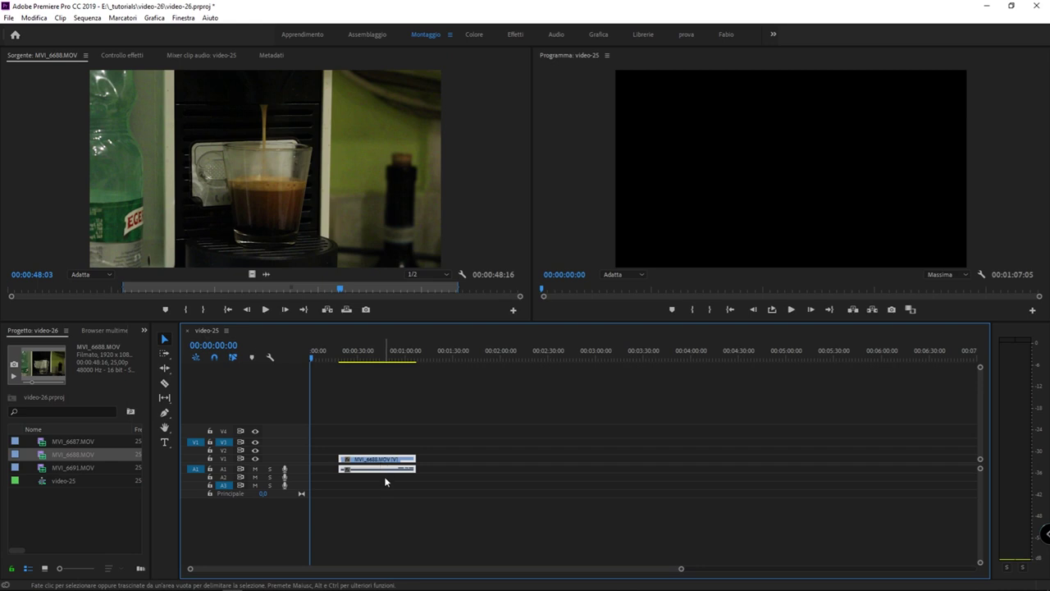
{"action": "left_click", "coordinate": [232, 358]}
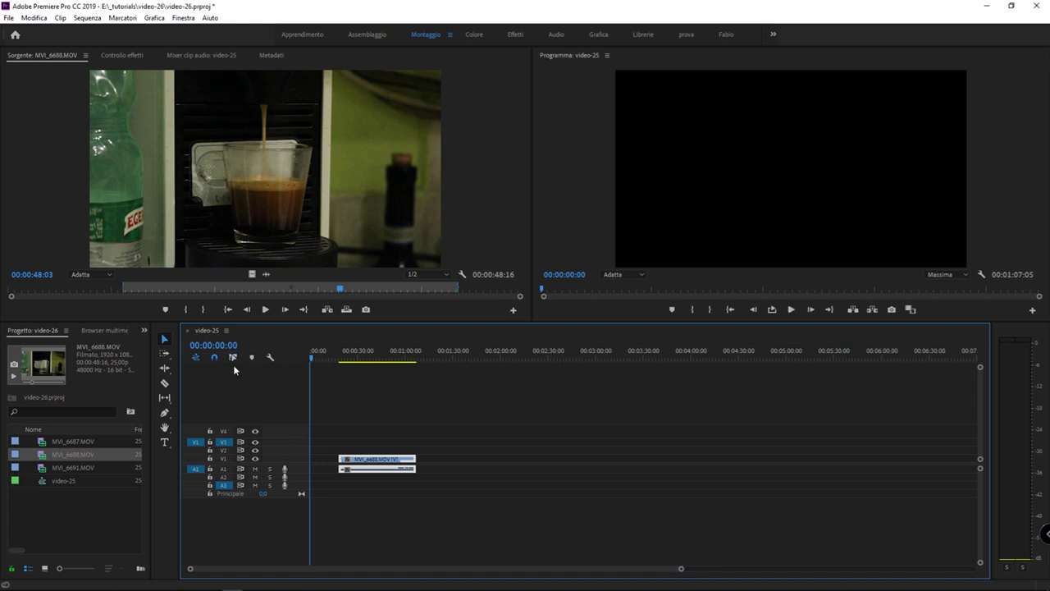
{"action": "left_click", "coordinate": [474, 425]}
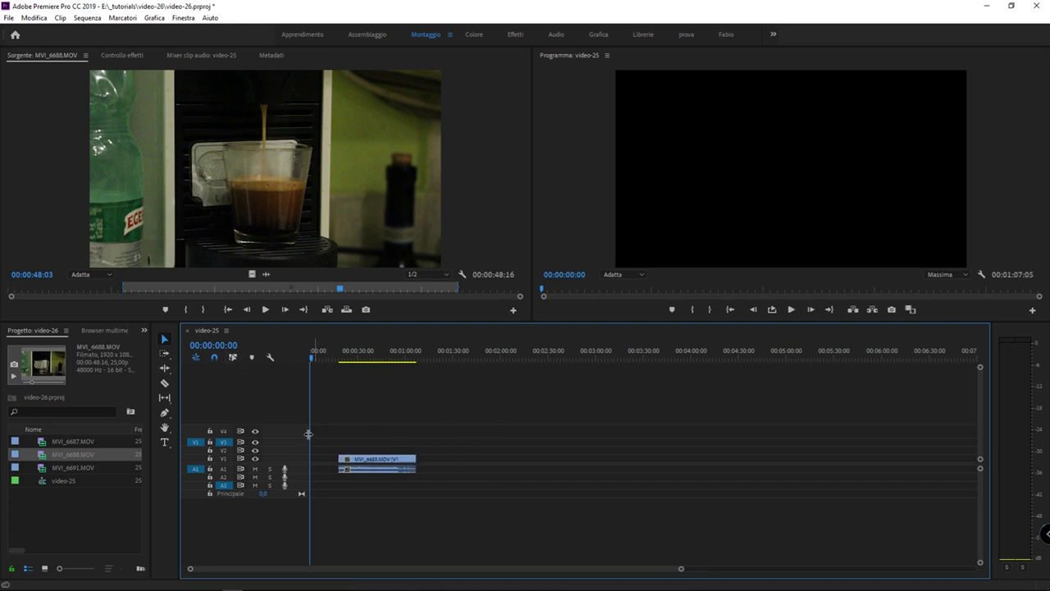
{"action": "left_click", "coordinate": [381, 457]}
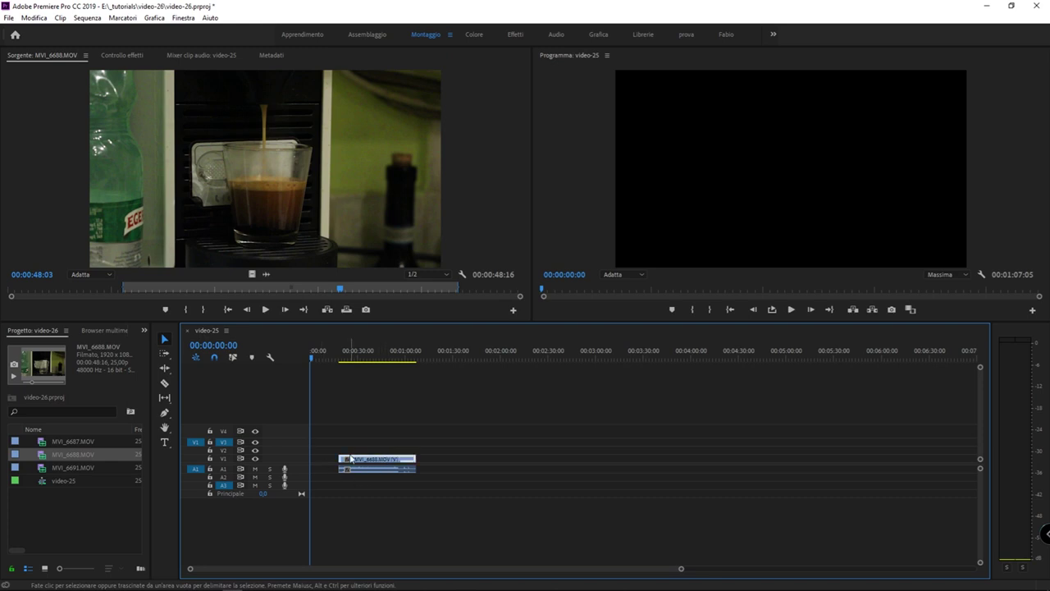
{"action": "left_click", "coordinate": [377, 474], "text": "alt"}
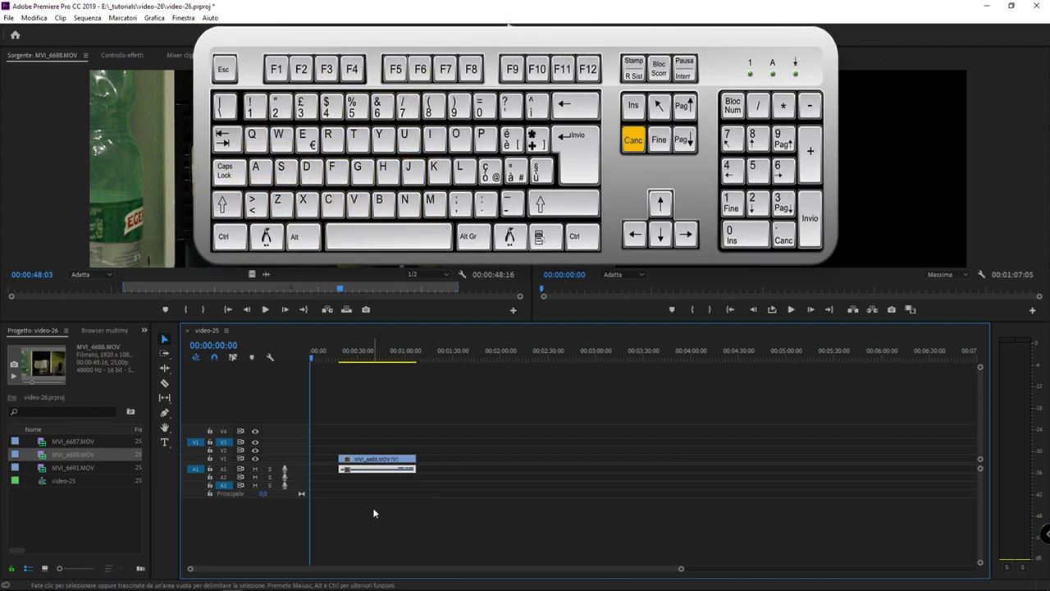
{"action": "key", "text": "Delete"}
{"action": "left_click", "coordinate": [378, 361]}
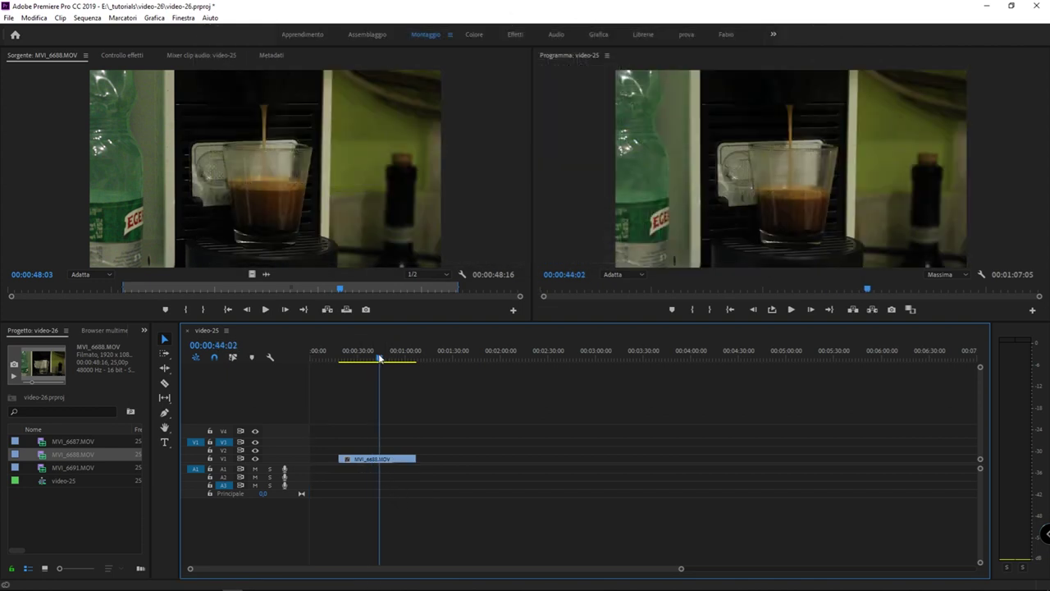
{"action": "left_click_drag", "start_coordinate": [378, 361], "coordinate": [324, 362]}
{"action": "key", "text": "ctrl+z"}
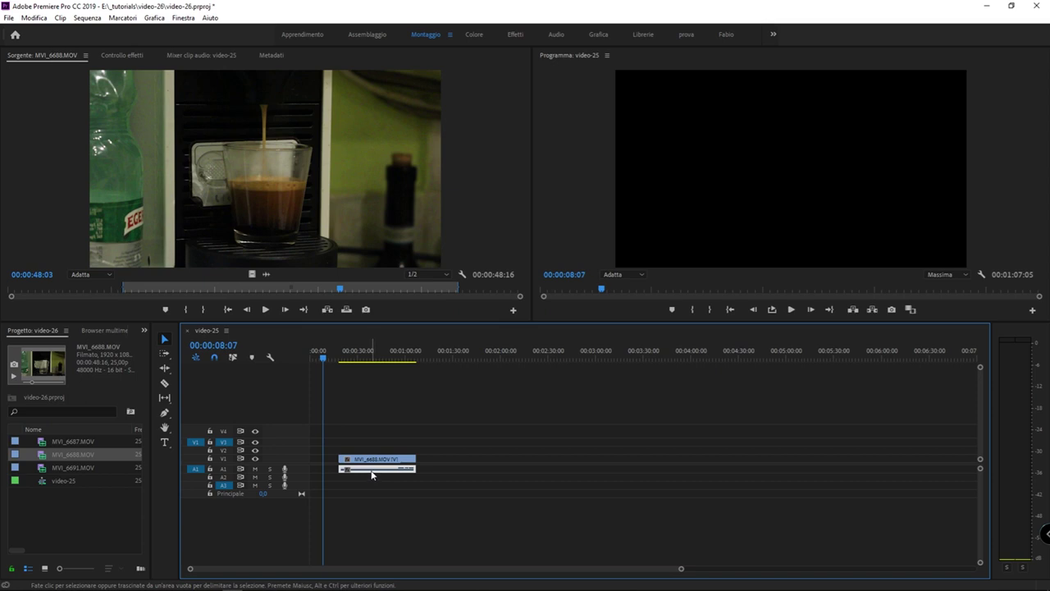
Delete only the V1 video clip of MVI_6688, then undo to restore it
{"action": "left_click", "coordinate": [373, 465]}
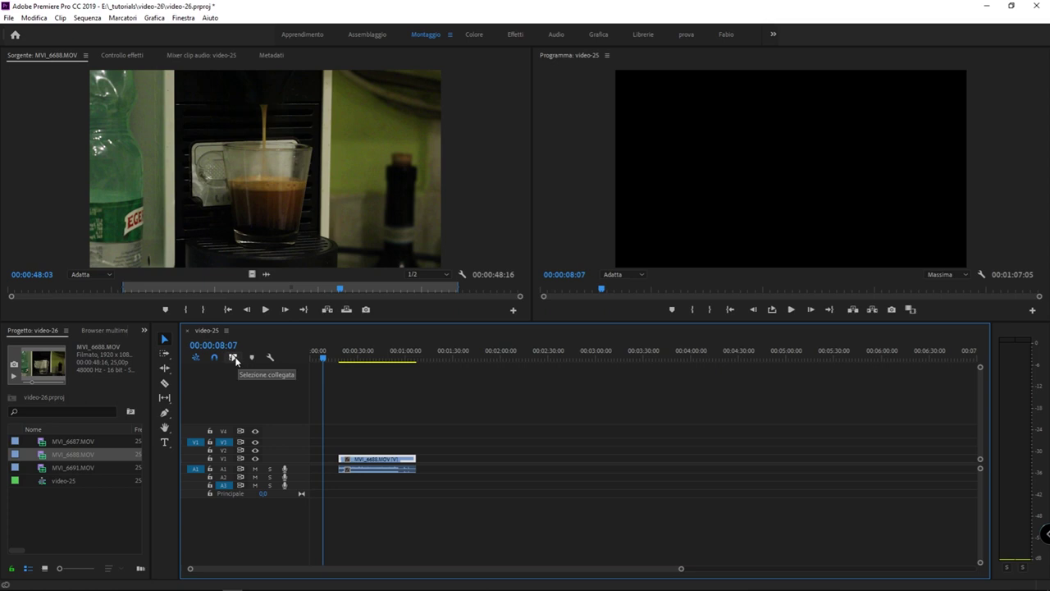
{"action": "left_click", "coordinate": [235, 361]}
{"action": "left_click", "coordinate": [408, 459]}
{"action": "key", "text": "Delete"}
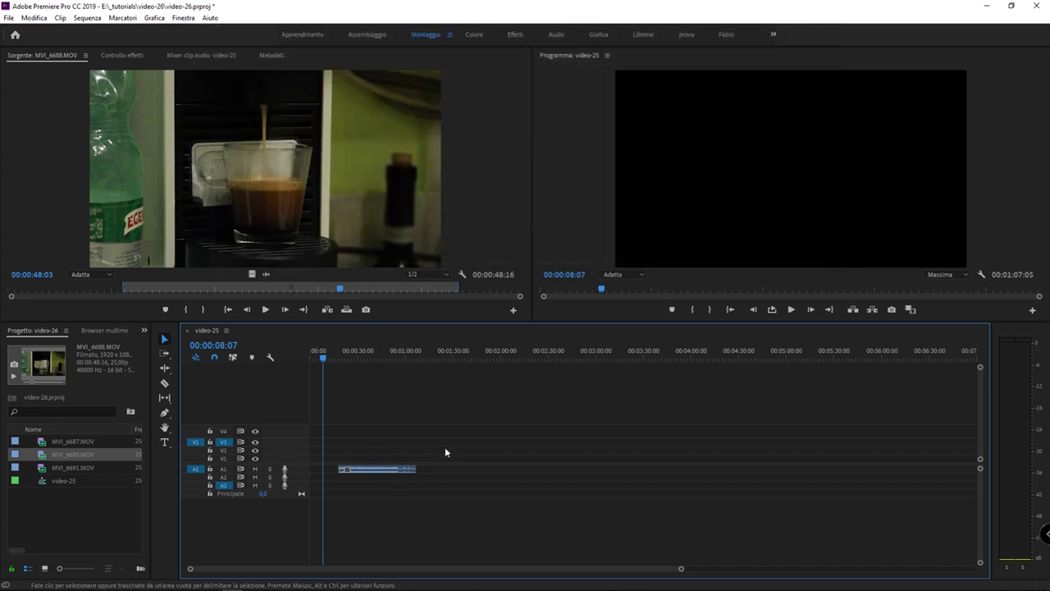
{"action": "key", "text": "ctrl+z"}
Trim the ends of the V1 video and A1 audio separately, leaving a 00:00:45:12 sequence
{"action": "left_click_drag", "start_coordinate": [407, 458], "coordinate": [382, 459]}
{"action": "left_click_drag", "start_coordinate": [386, 358], "coordinate": [375, 358]}
{"action": "mouse_move", "coordinate": [415, 468]}
{"action": "left_mouse_down"}
{"action": "mouse_move", "coordinate": [521, 469]}
{"action": "mouse_move", "coordinate": [362, 469]}
{"action": "left_mouse_up"}
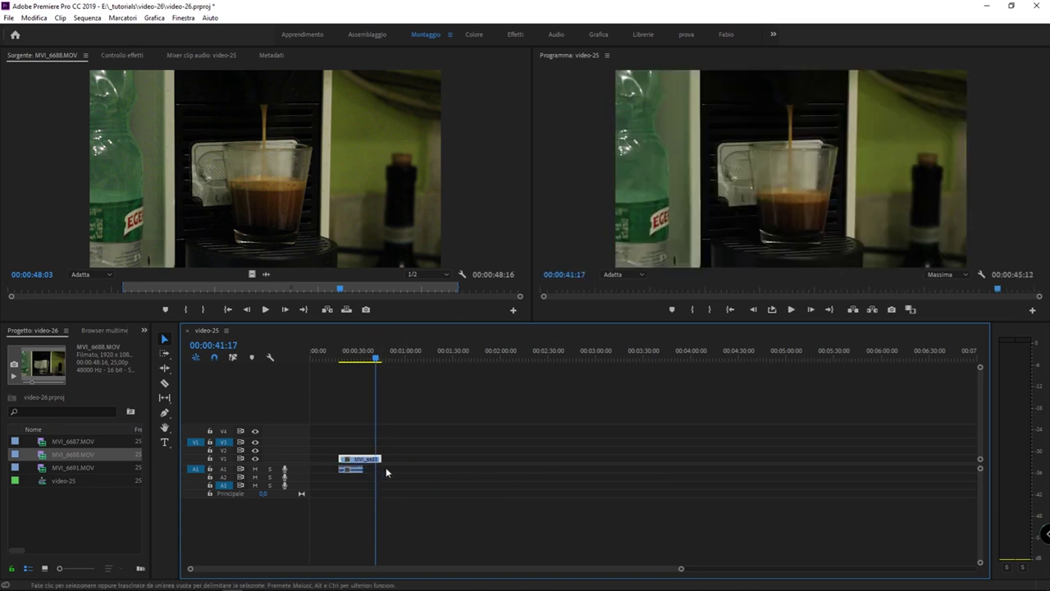
Re-enable Linked Selection and move the playhead to 00:00:31:09
{"action": "left_click", "coordinate": [395, 498]}
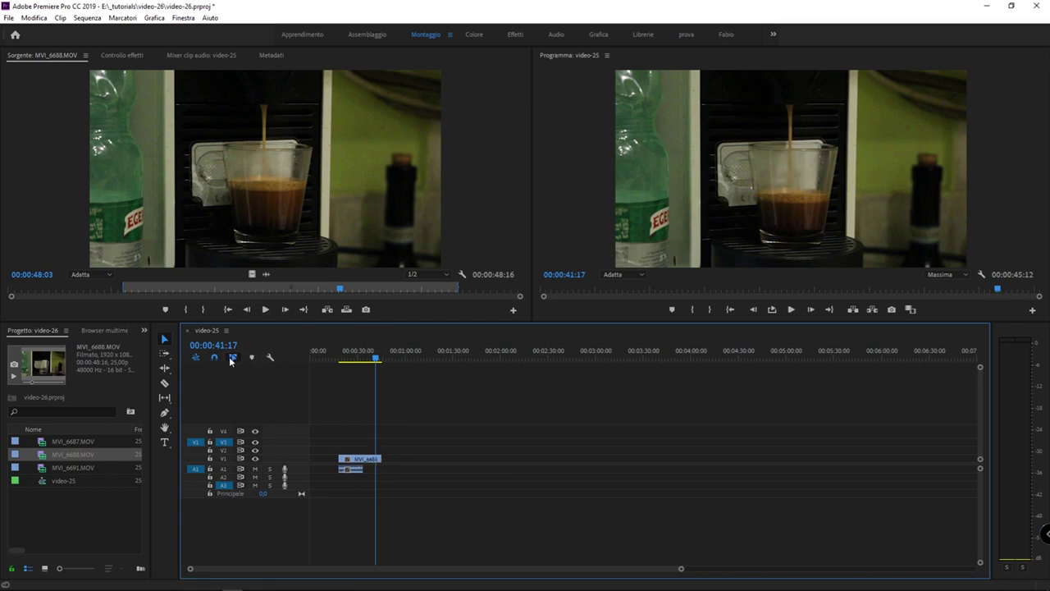
{"action": "left_click", "coordinate": [350, 468]}
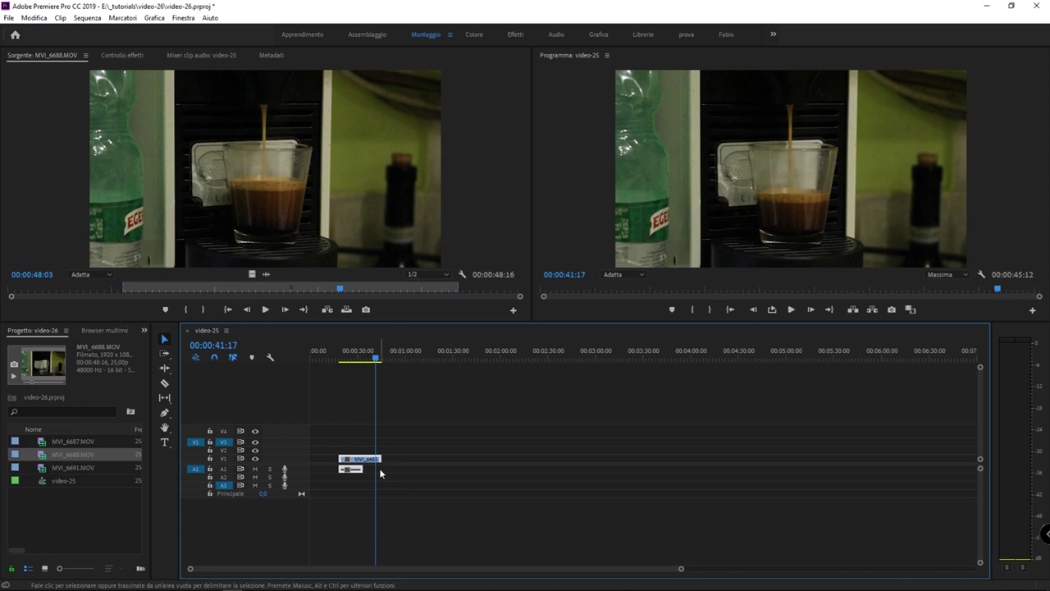
{"action": "left_click", "coordinate": [396, 477]}
{"action": "left_click_drag", "start_coordinate": [374, 358], "coordinate": [359, 361]}
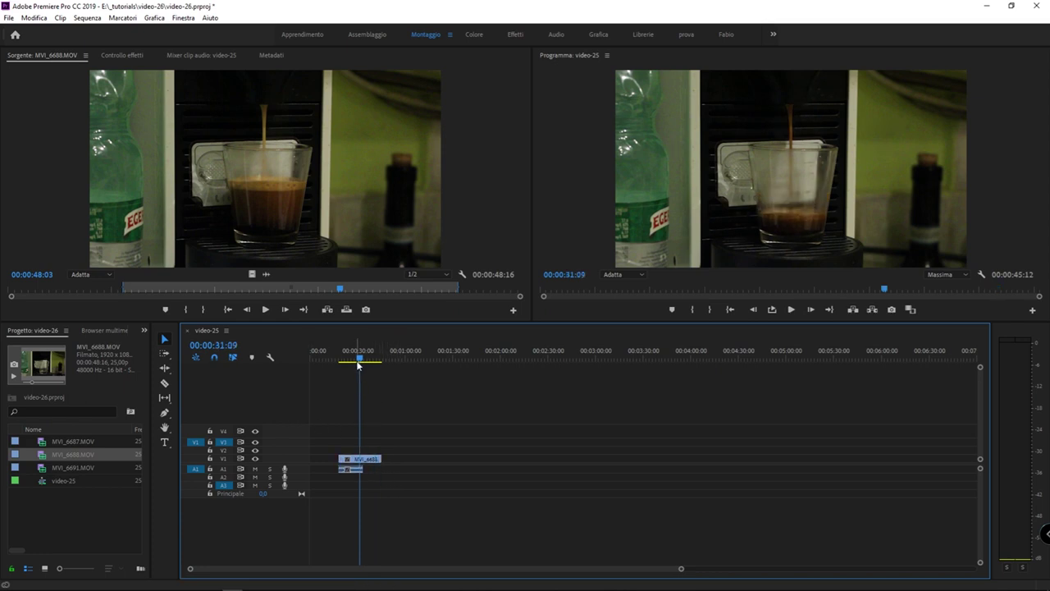
Unlink the MVI_6688 video from its audio using the clip's Scollega command
{"action": "key", "text": "="}
{"action": "key", "text": "="}
{"action": "key", "text": "="}
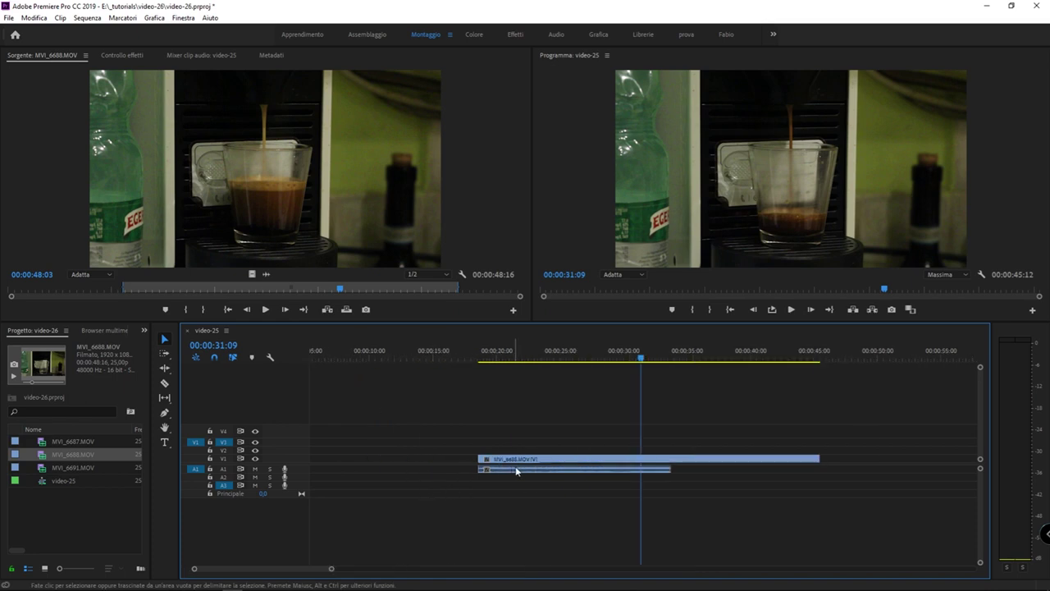
{"action": "key", "text": "minus"}
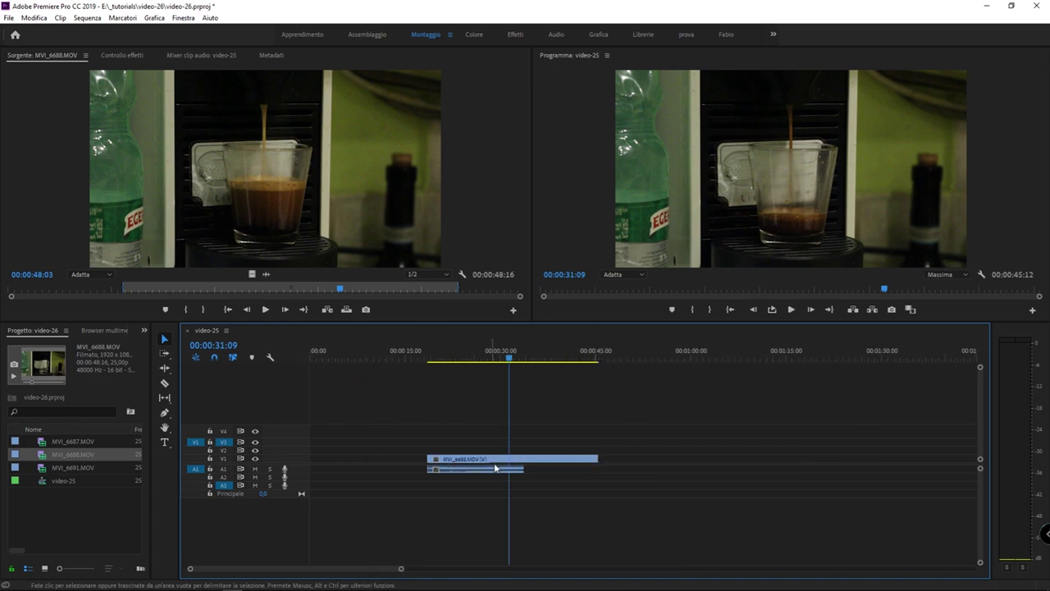
{"action": "left_click", "coordinate": [486, 468]}
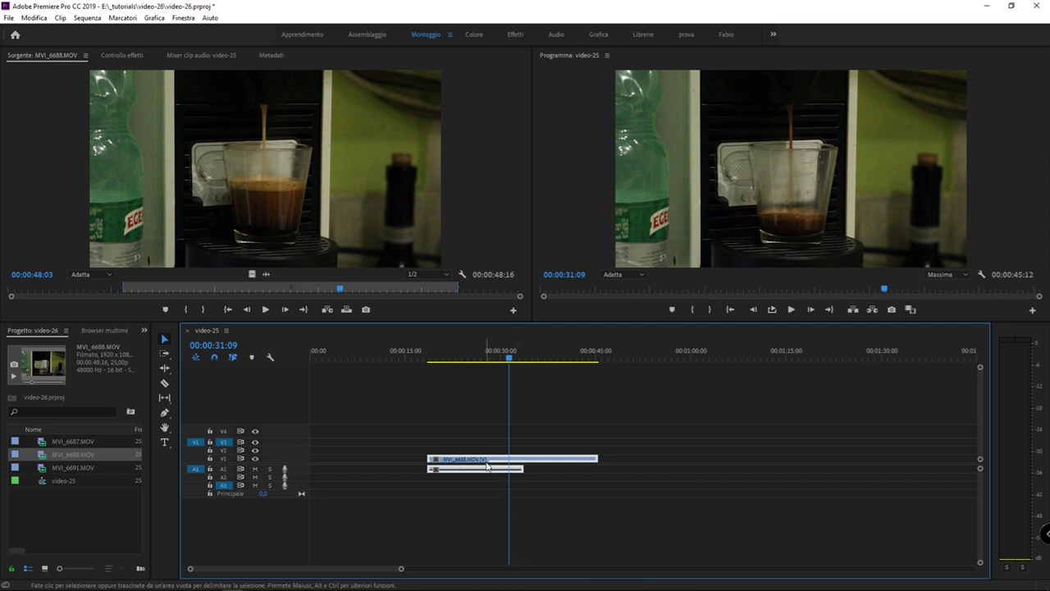
{"action": "right_click", "coordinate": [500, 465]}
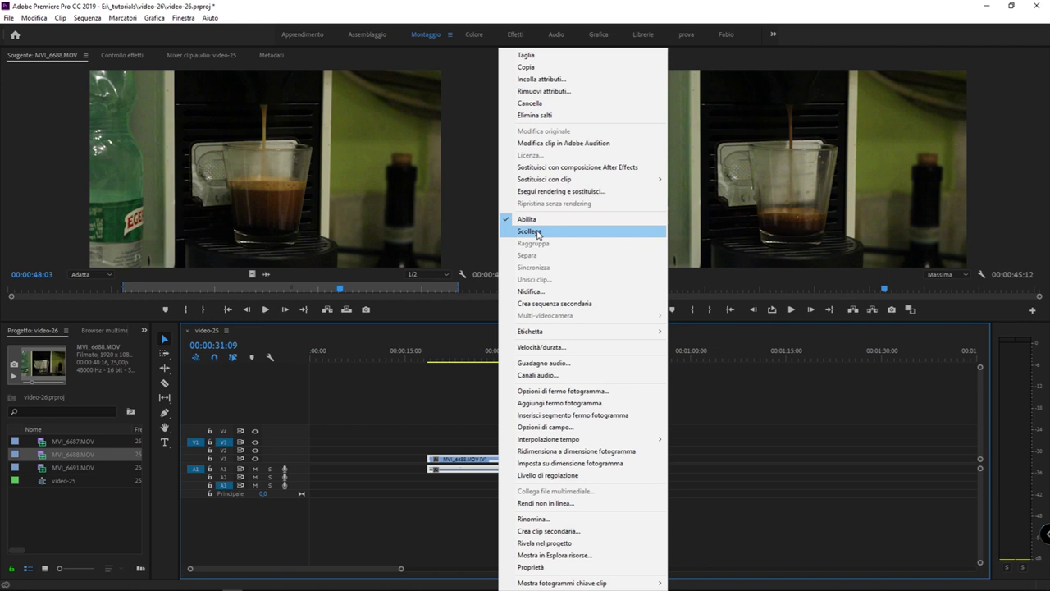
{"action": "left_click", "coordinate": [550, 232]}
Select the unlinked video and audio clips individually, then marquee-select both together
{"action": "left_click", "coordinate": [571, 439]}
{"action": "left_click", "coordinate": [530, 461]}
{"action": "left_click", "coordinate": [498, 469]}
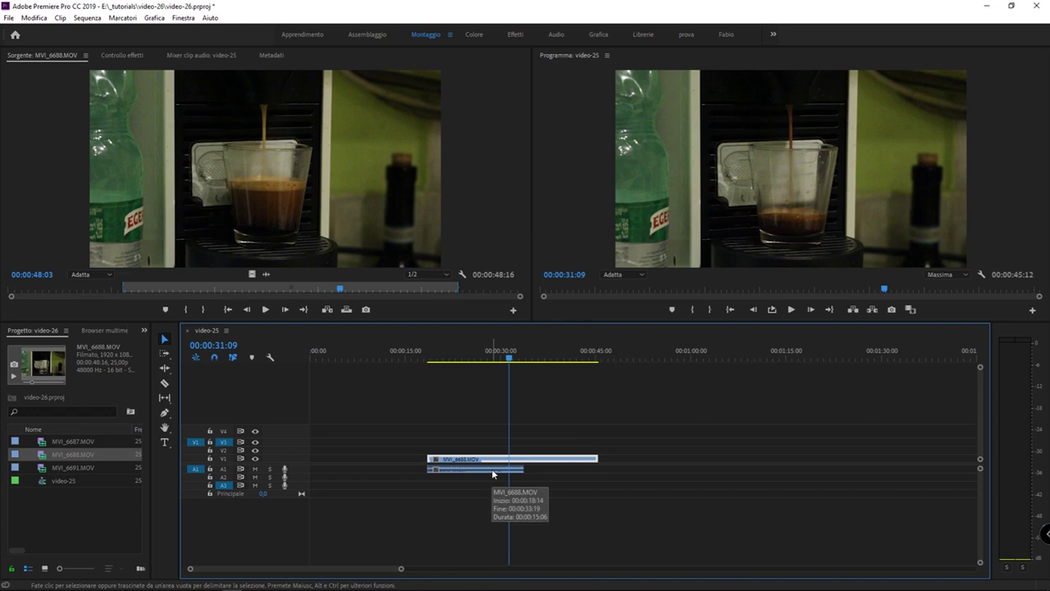
{"action": "left_click", "coordinate": [494, 469]}
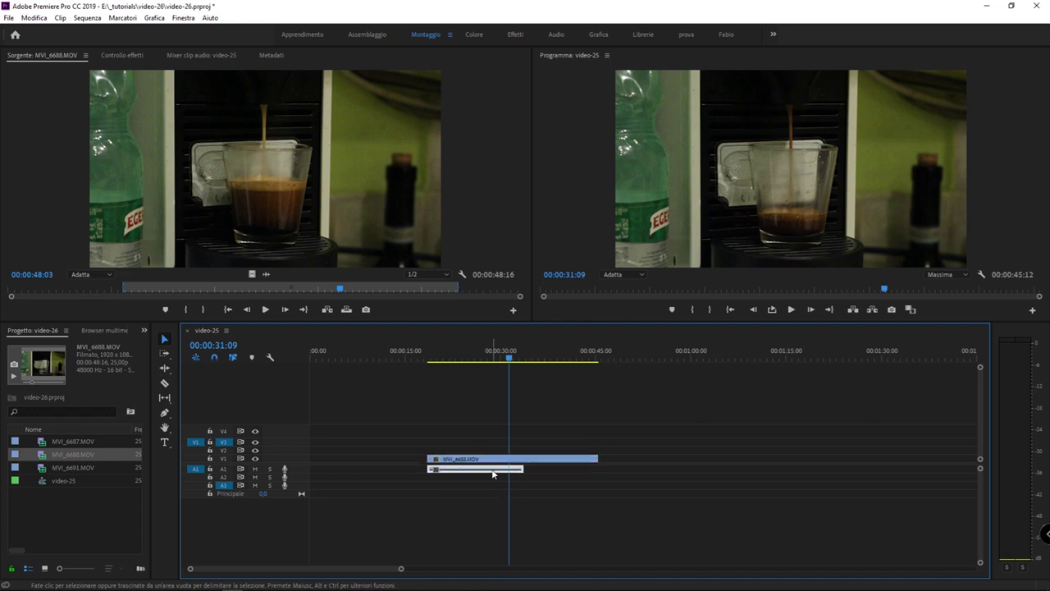
{"action": "left_click_drag", "start_coordinate": [402, 435], "coordinate": [583, 469]}
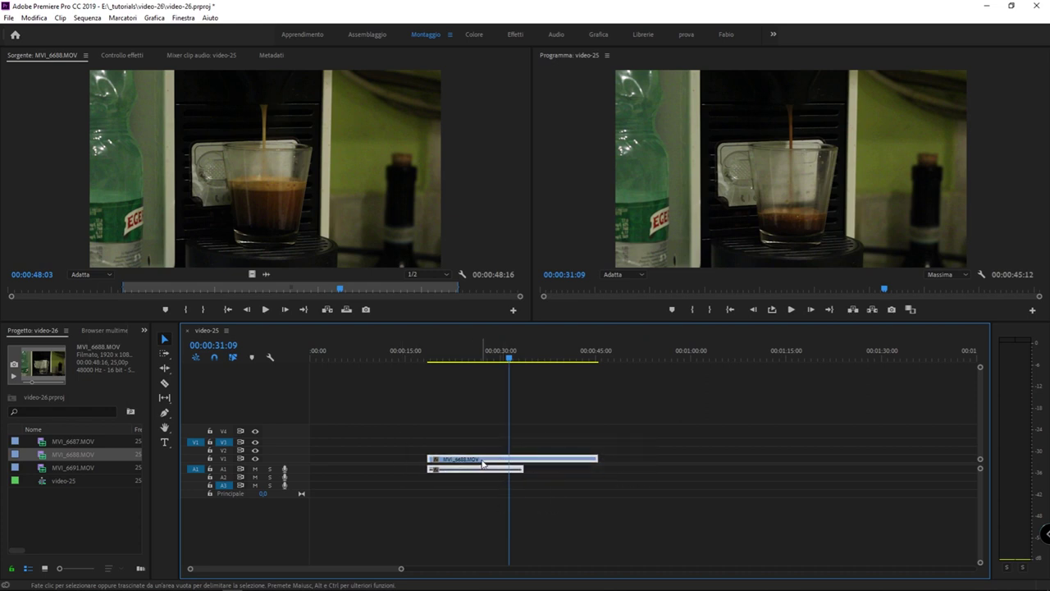
Re-link the MVI_6688 video and audio clips, then deselect them
{"action": "right_click", "coordinate": [482, 461]}
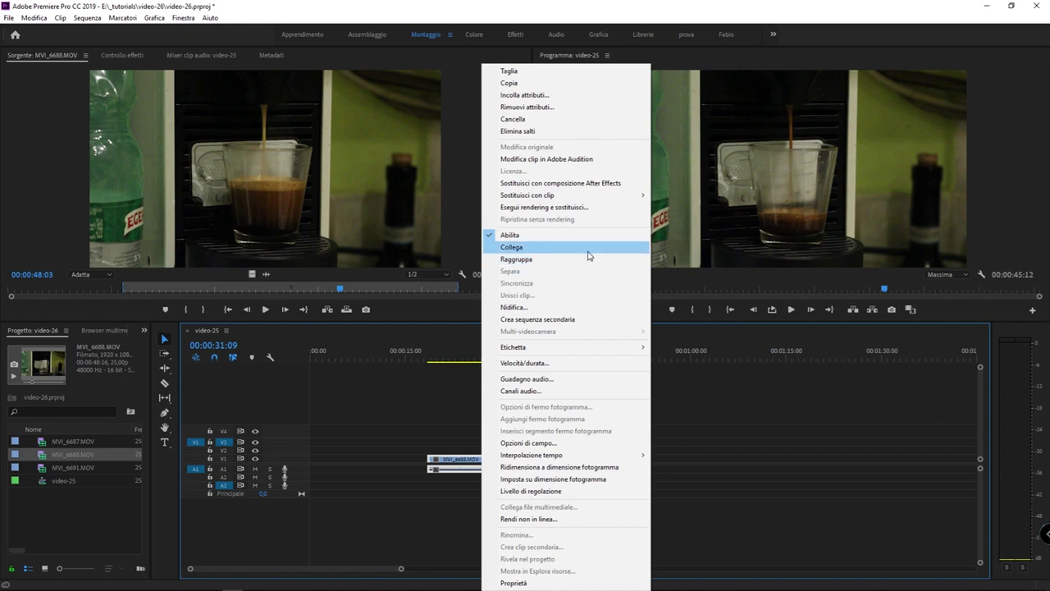
{"action": "left_click", "coordinate": [588, 248]}
{"action": "left_click", "coordinate": [541, 461]}
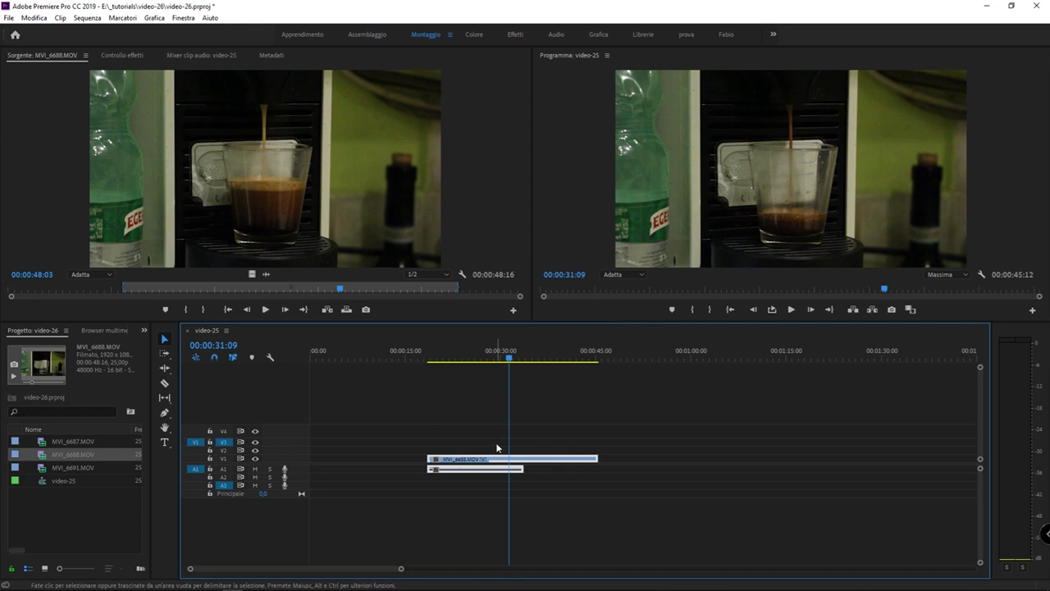
{"action": "left_click", "coordinate": [484, 441]}
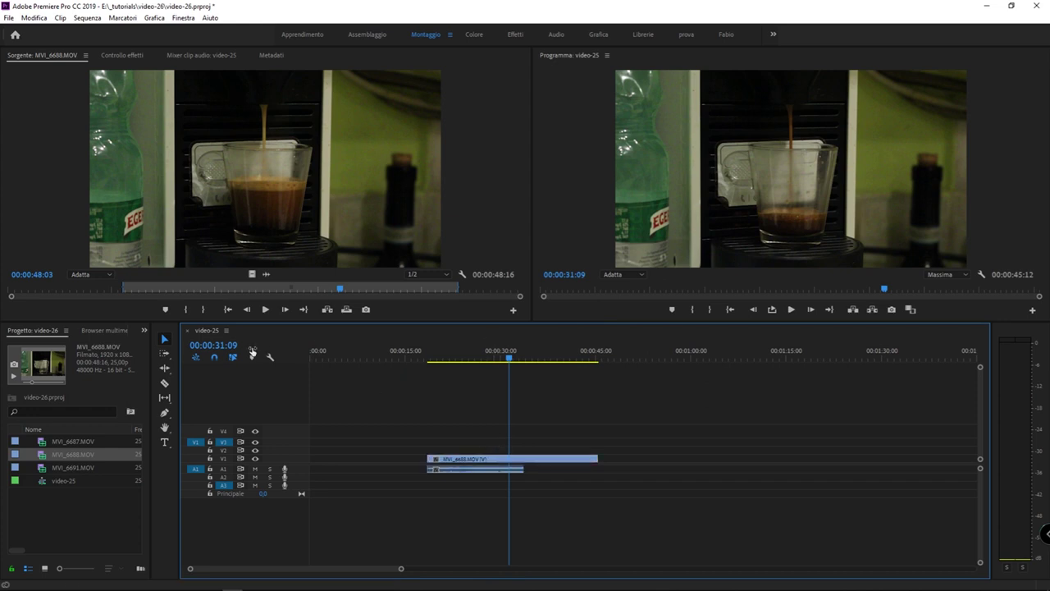
With Linked Selection off, select the audio then video separately; re-enable it and return playhead to start
{"action": "left_click", "coordinate": [234, 358]}
{"action": "left_click", "coordinate": [489, 461]}
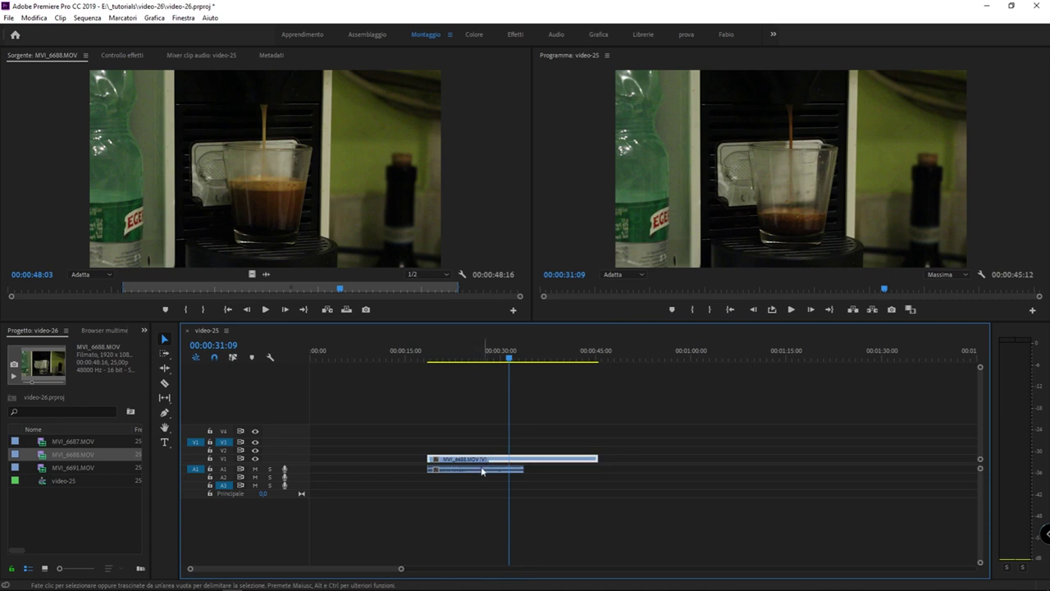
{"action": "left_click", "coordinate": [465, 460]}
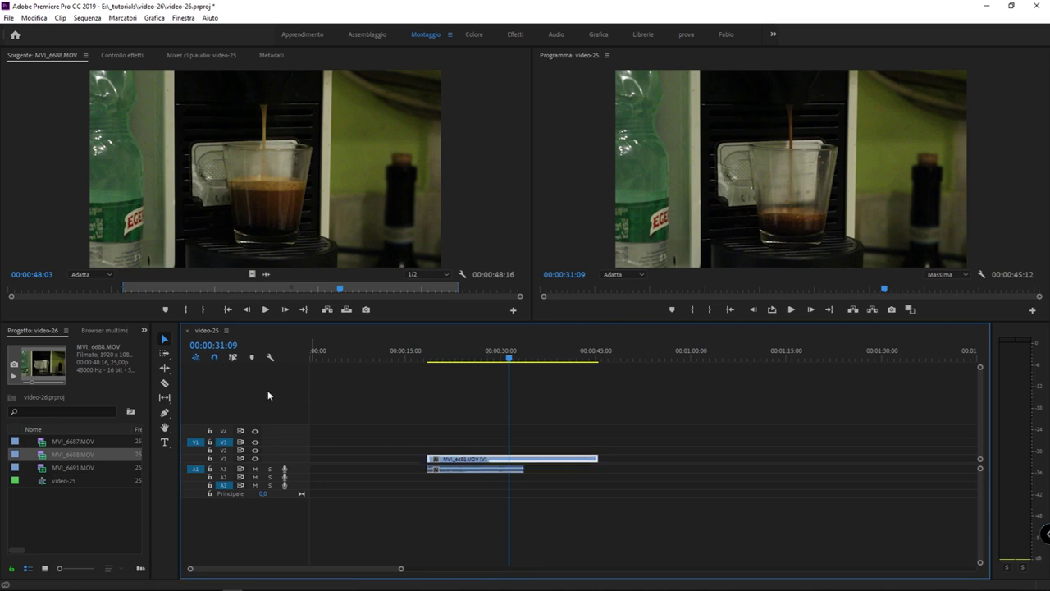
{"action": "left_click", "coordinate": [234, 358]}
{"action": "left_click", "coordinate": [559, 472]}
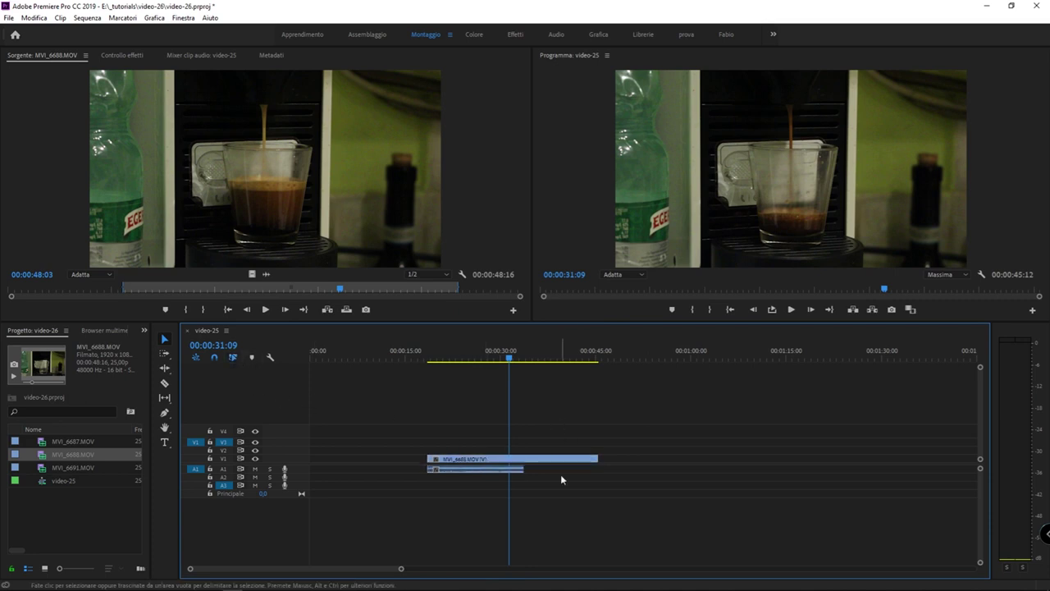
{"action": "left_click_drag", "start_coordinate": [484, 351], "coordinate": [213, 323]}
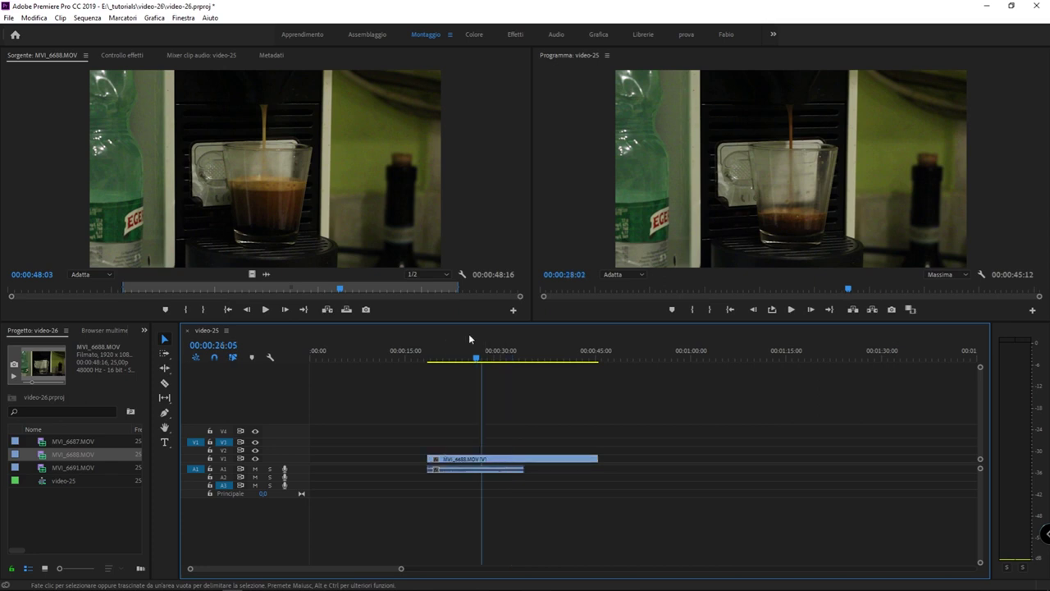
Add a sequence marker and move the playhead to 00:00:30:21 where the coffee is poured
{"action": "left_click", "coordinate": [253, 359]}
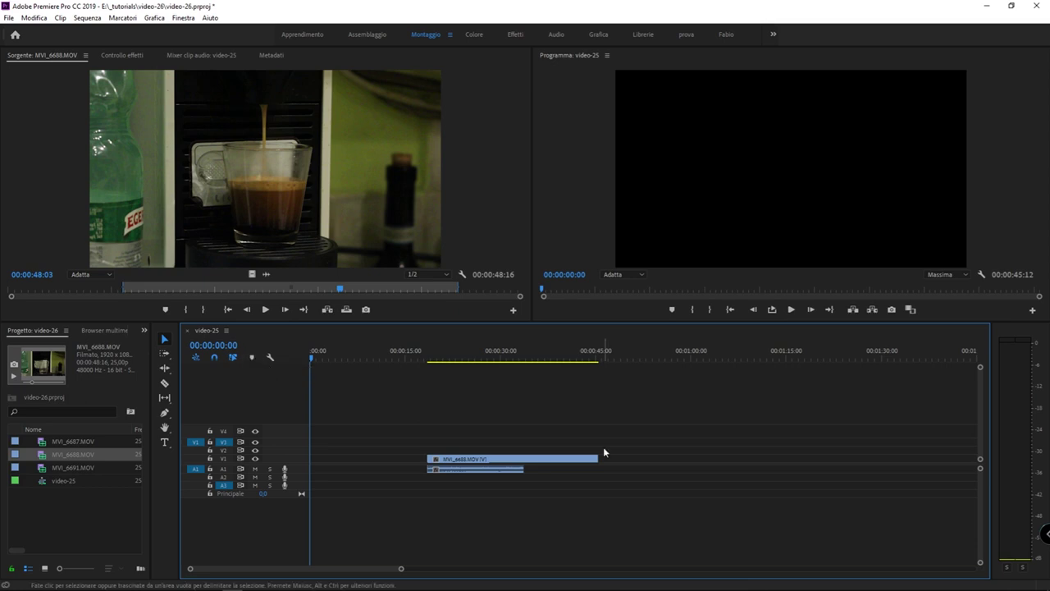
{"action": "left_click", "coordinate": [505, 357]}
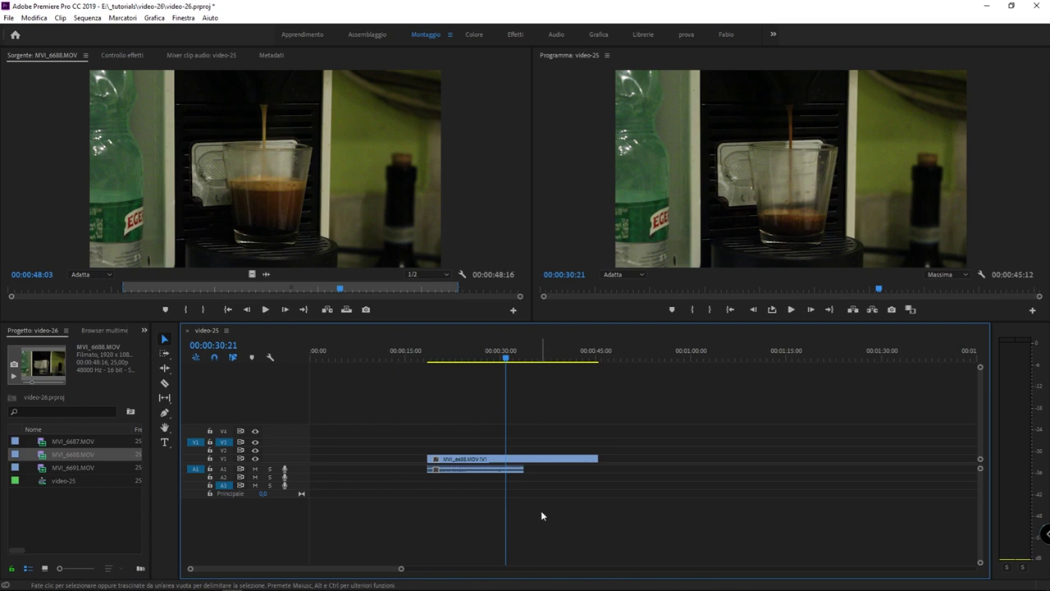
Add a sequence marker at 00:00:30:21 with the M key
{"action": "left_click", "coordinate": [457, 460]}
{"action": "left_click", "coordinate": [418, 432]}
{"action": "left_click_drag", "start_coordinate": [396, 434], "coordinate": [502, 473]}
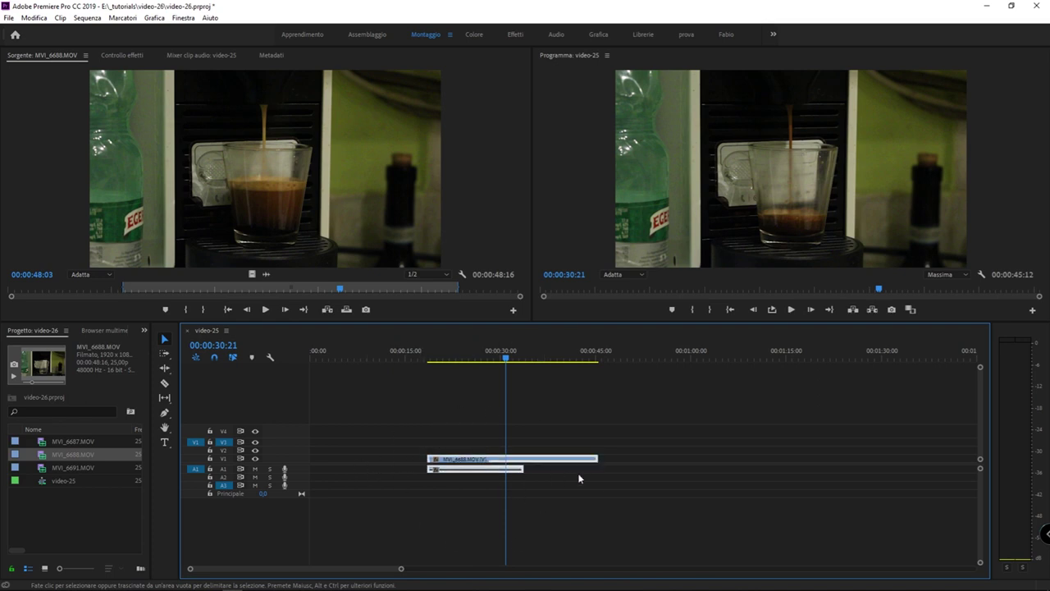
{"action": "left_click", "coordinate": [687, 458]}
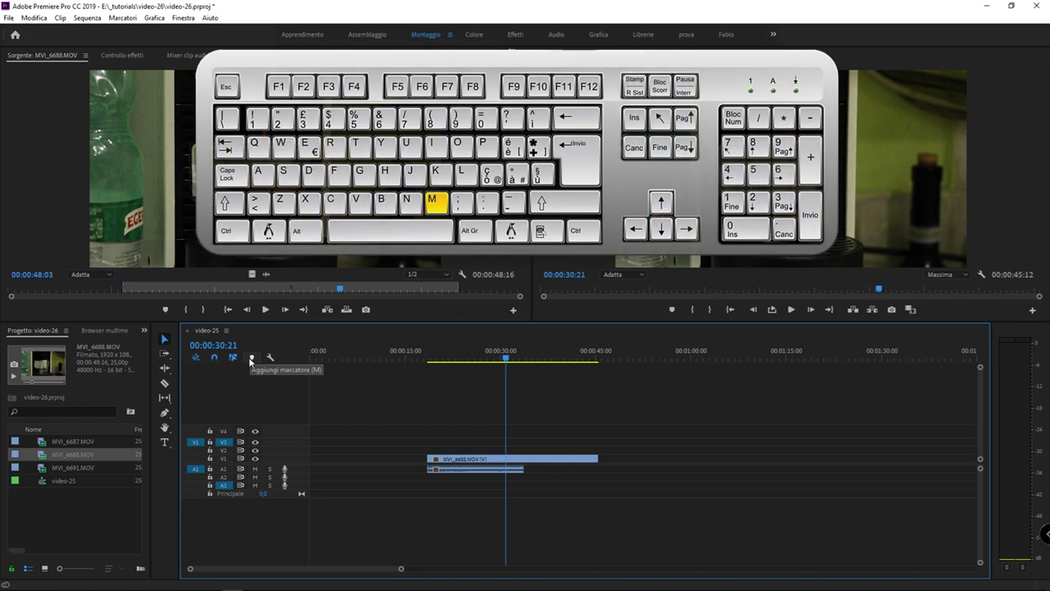
{"action": "key", "text": "m"}
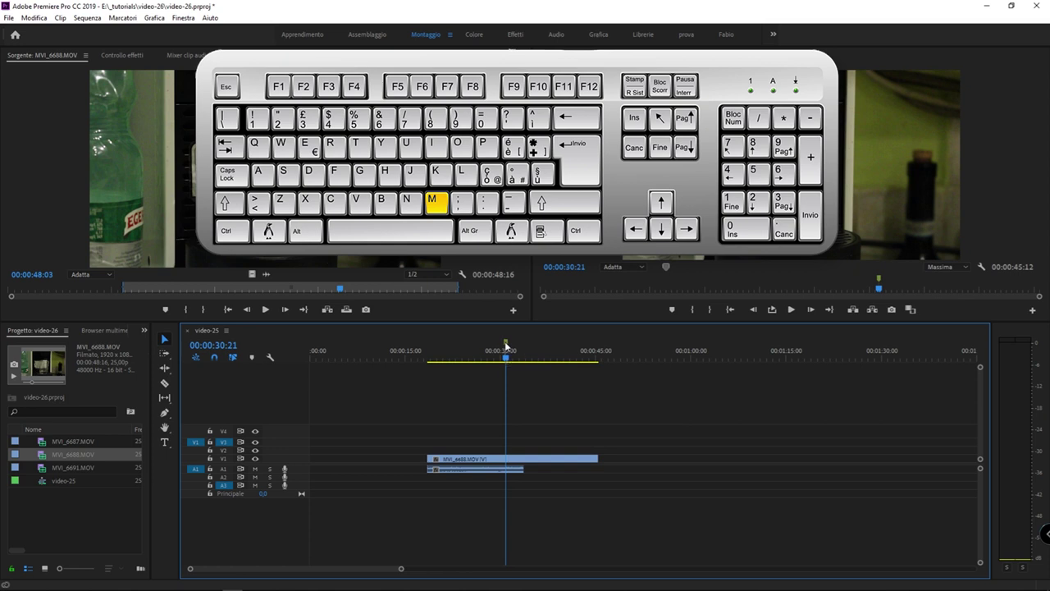
Drag the MVI_6688 clip later to around the one-minute mark, then back left toward the marker
{"action": "left_click_drag", "start_coordinate": [475, 469], "coordinate": [734, 469]}
{"action": "left_click", "coordinate": [824, 350]}
{"action": "mouse_move", "coordinate": [503, 342]}
{"action": "left_mouse_down"}
{"action": "mouse_move", "coordinate": [503, 328]}
{"action": "mouse_move", "coordinate": [525, 336]}
{"action": "left_mouse_up"}
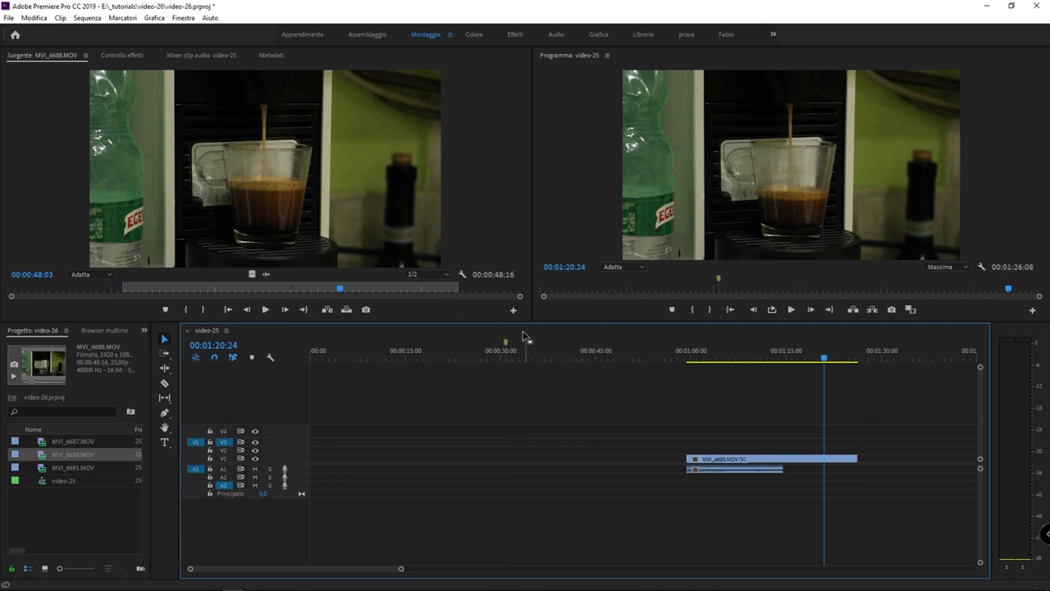
{"action": "left_click_drag", "start_coordinate": [678, 421], "coordinate": [495, 377]}
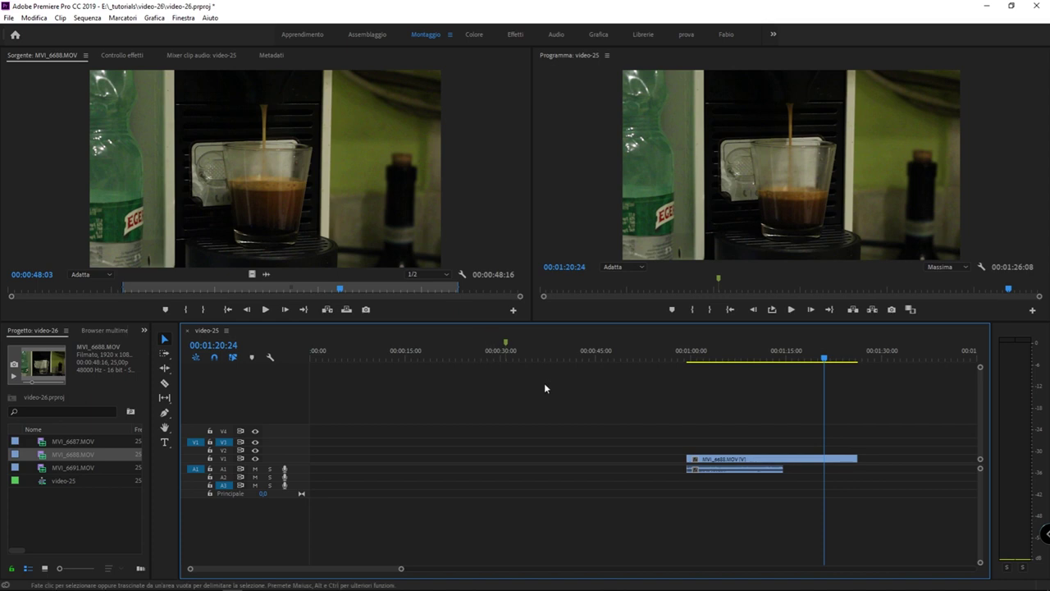
{"action": "mouse_move", "coordinate": [699, 459]}
{"action": "left_mouse_down"}
{"action": "mouse_move", "coordinate": [539, 462]}
{"action": "mouse_move", "coordinate": [570, 462]}
{"action": "left_mouse_up"}
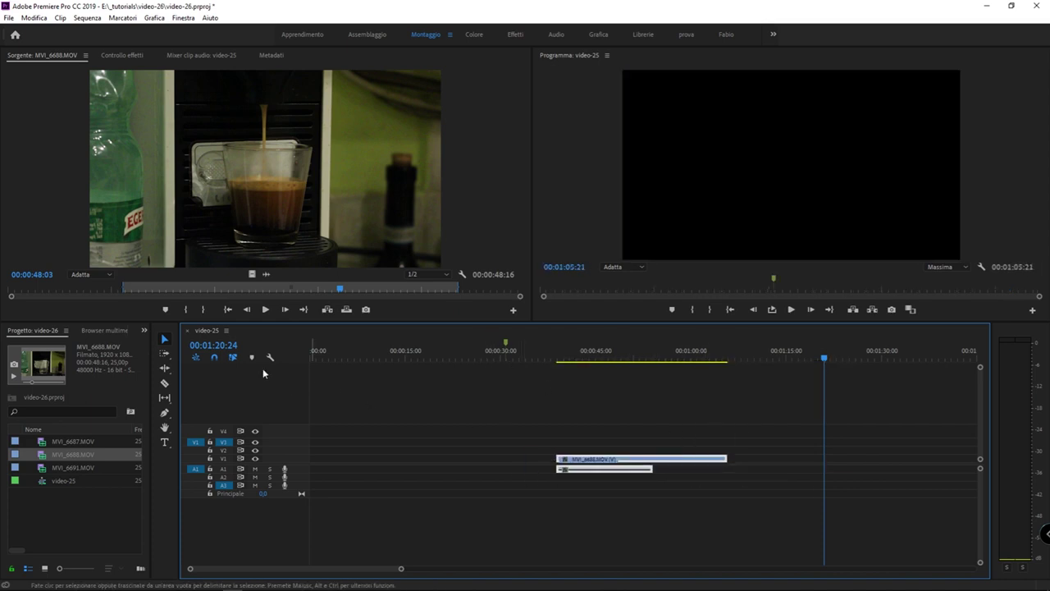
Enable snapping, snap MVI_6688 to the 00:00:30:21 marker, then park the playhead at 00:00:43:14
{"action": "left_click", "coordinate": [212, 358]}
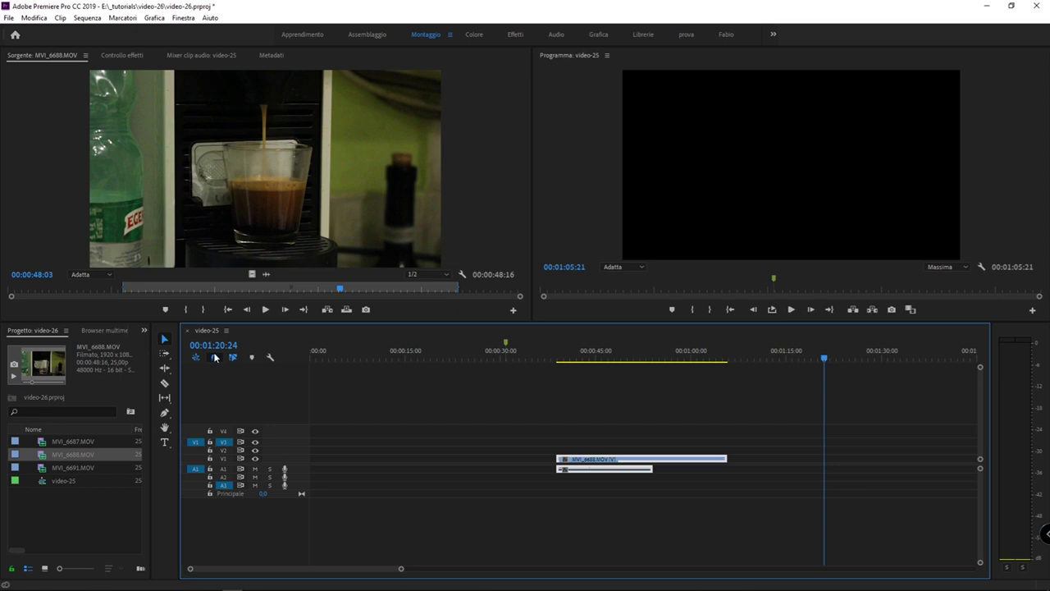
{"action": "left_click", "coordinate": [610, 460]}
{"action": "left_click_drag", "start_coordinate": [583, 459], "coordinate": [530, 473]}
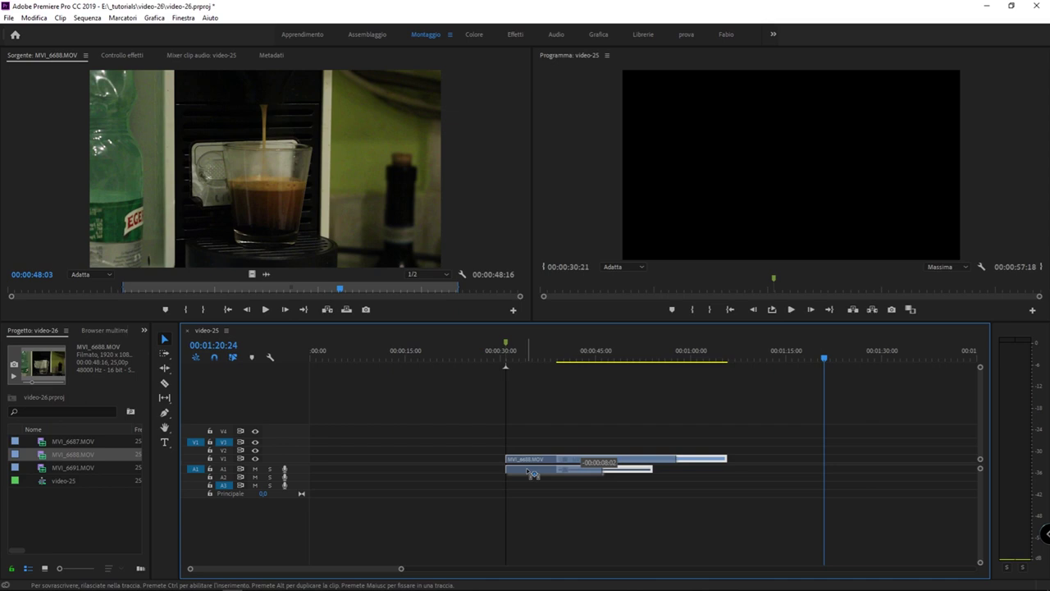
{"action": "left_click_drag", "start_coordinate": [527, 469], "coordinate": [534, 469]}
{"action": "left_click_drag", "start_coordinate": [538, 470], "coordinate": [538, 471]}
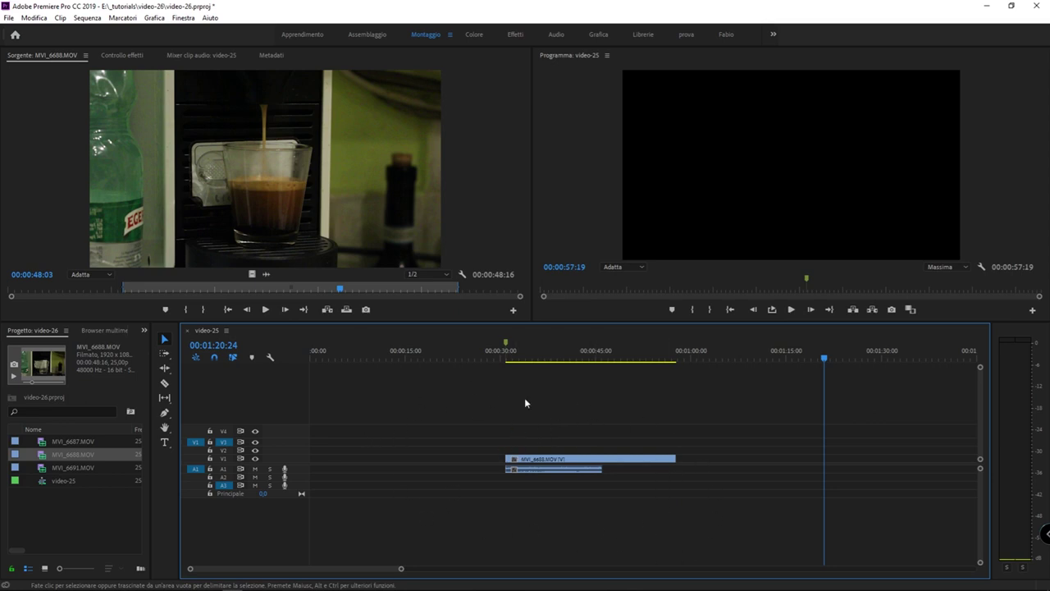
{"action": "left_click", "coordinate": [557, 461]}
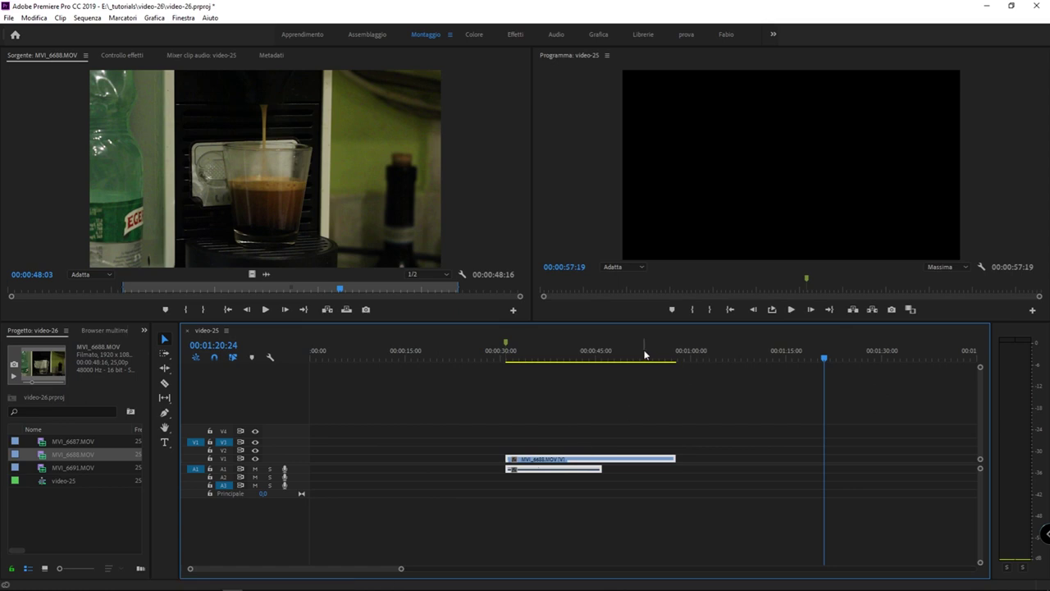
{"action": "left_click_drag", "start_coordinate": [691, 354], "coordinate": [585, 353]}
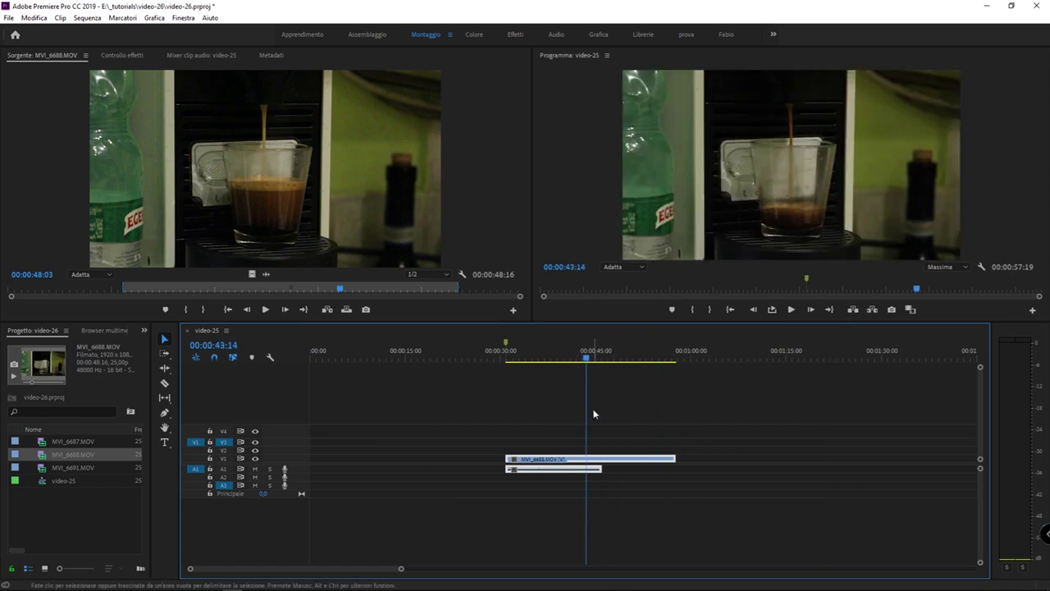
Add a clip marker to MVI_6688 at 00:00:43:14
{"action": "left_click", "coordinate": [252, 359]}
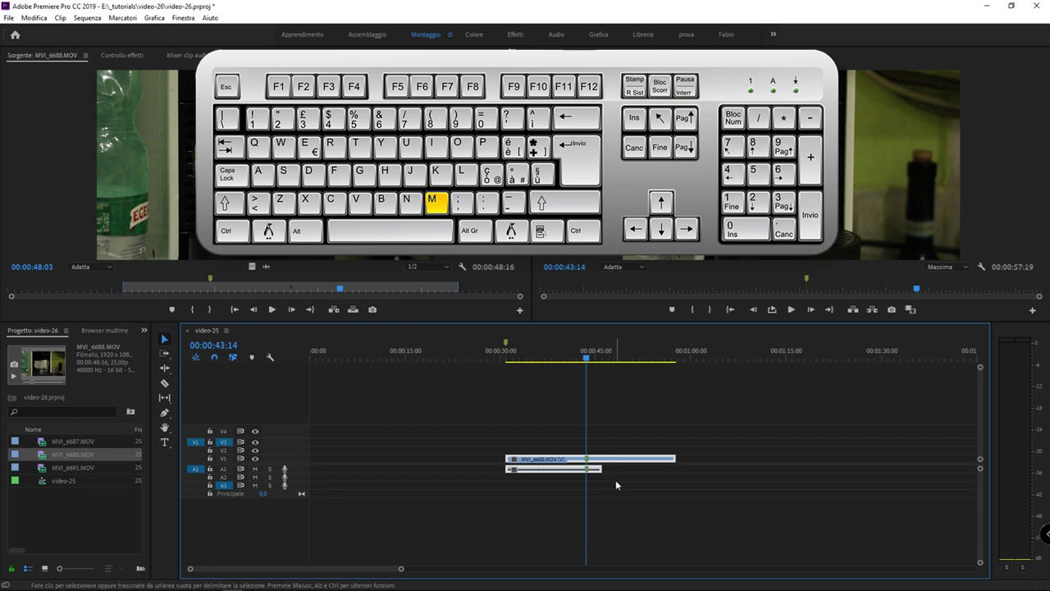
{"action": "left_click", "coordinate": [615, 485]}
{"action": "left_click", "coordinate": [593, 470]}
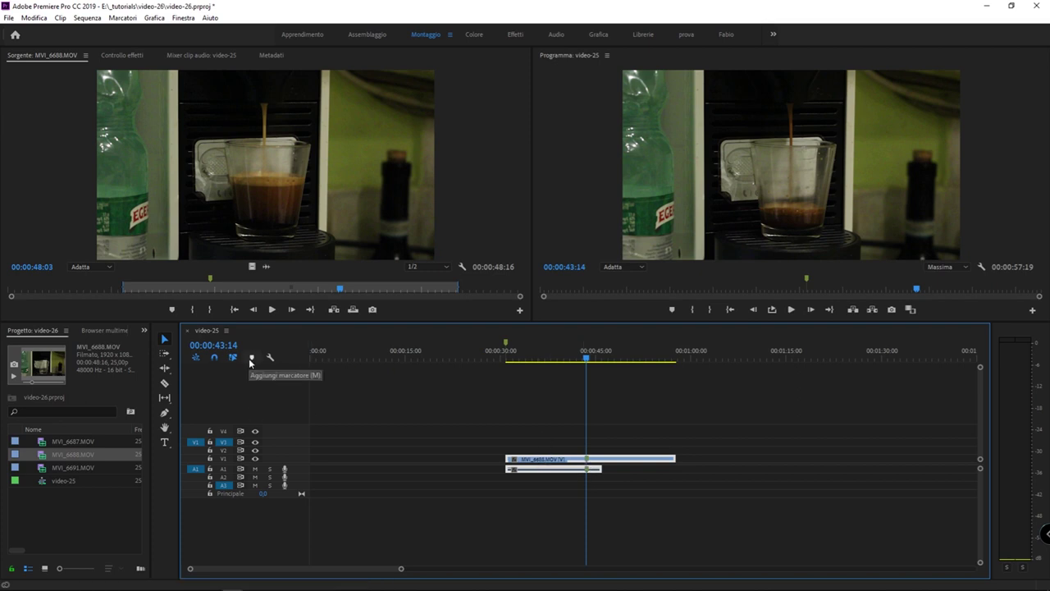
Locate the clip marker in the Source monitor, then move the playhead to 00:00:30:21
{"action": "left_click", "coordinate": [206, 248]}
{"action": "left_click", "coordinate": [211, 284]}
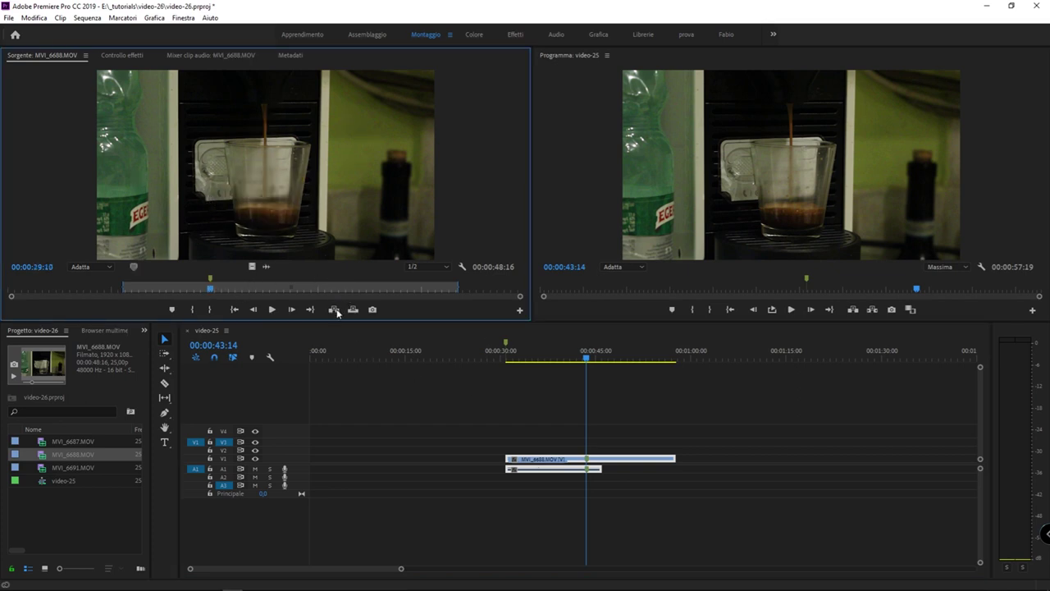
{"action": "left_click", "coordinate": [587, 459]}
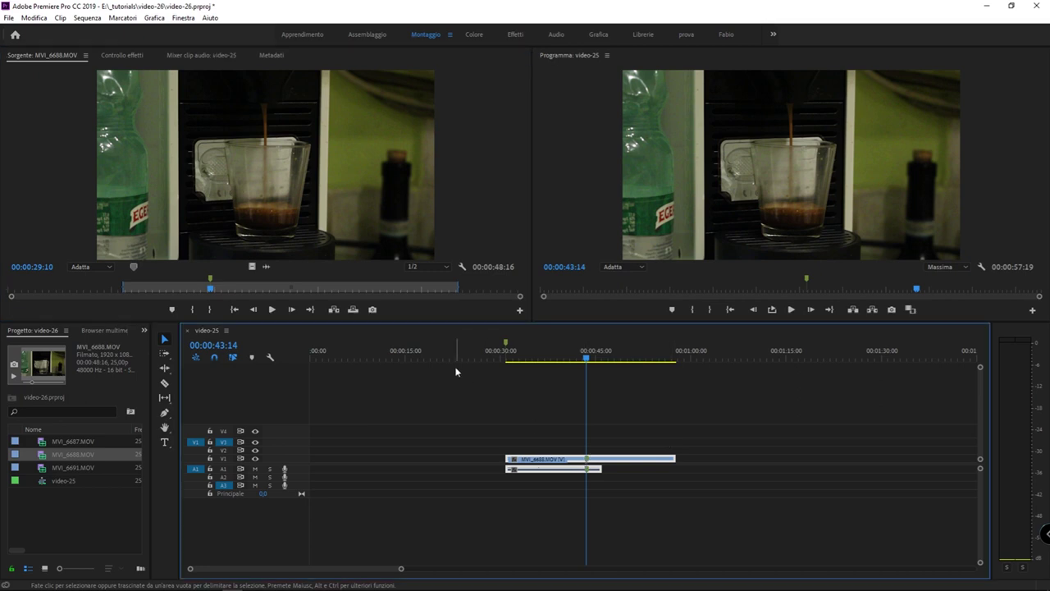
{"action": "left_click", "coordinate": [465, 384]}
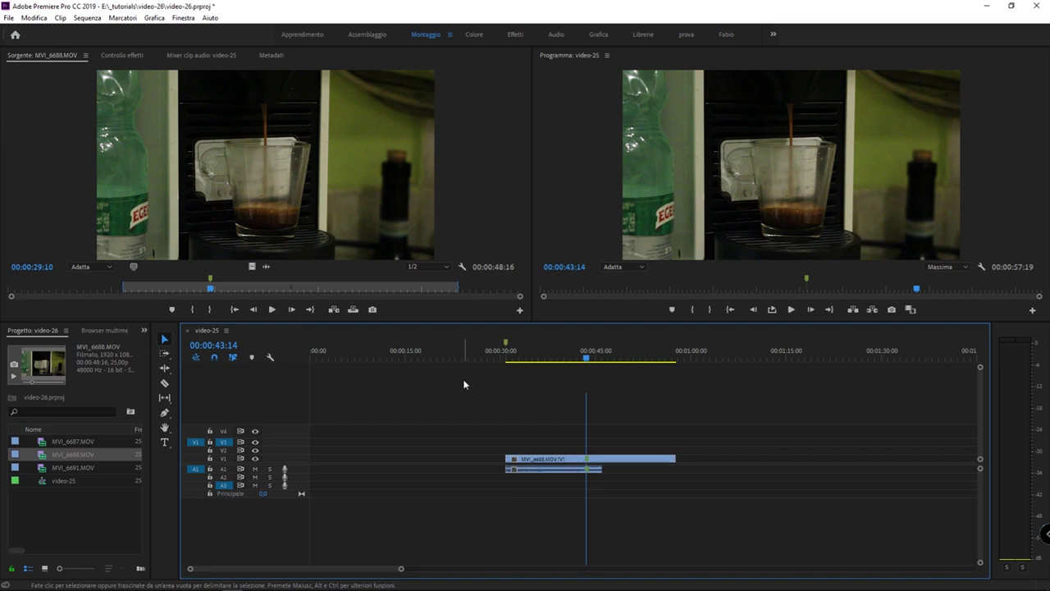
{"action": "left_click", "coordinate": [506, 346]}
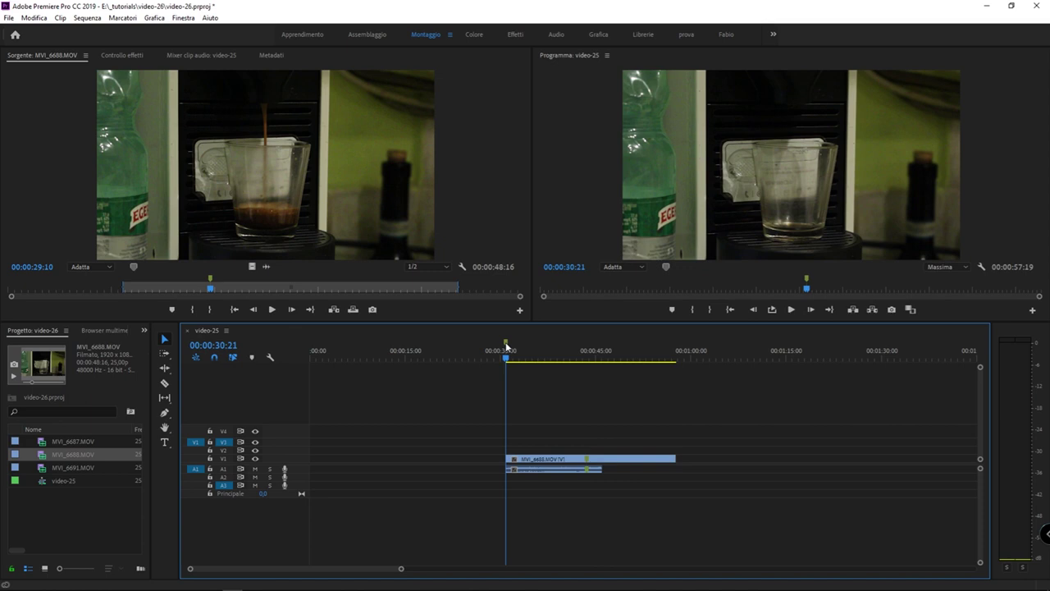
Delete the sequence marker at 00:00:30:21 with Cancella marcatore selezionato
{"action": "right_click", "coordinate": [506, 346]}
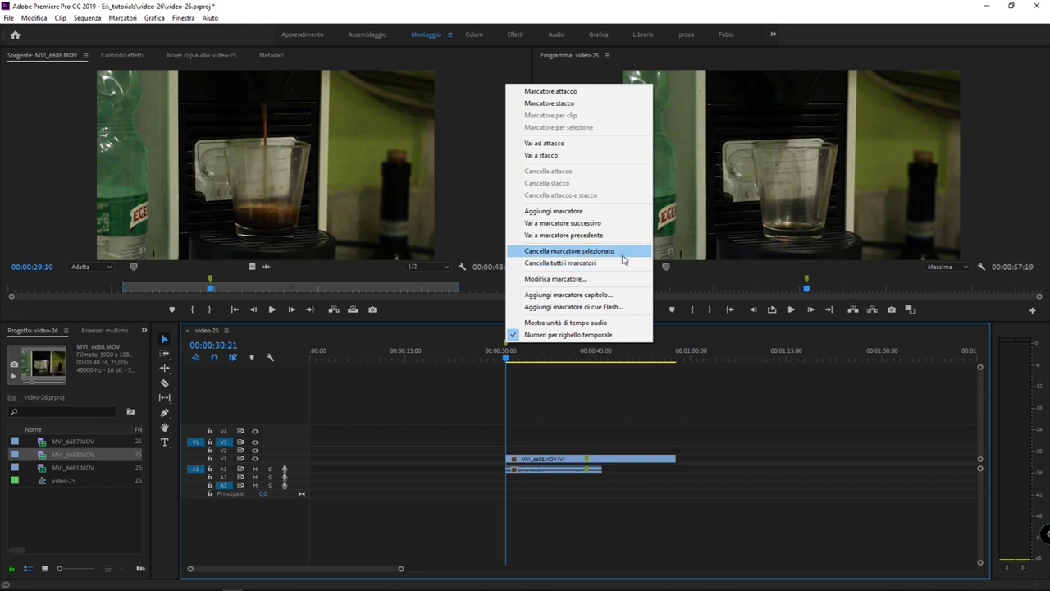
{"action": "left_click", "coordinate": [623, 259]}
{"action": "left_click", "coordinate": [586, 349]}
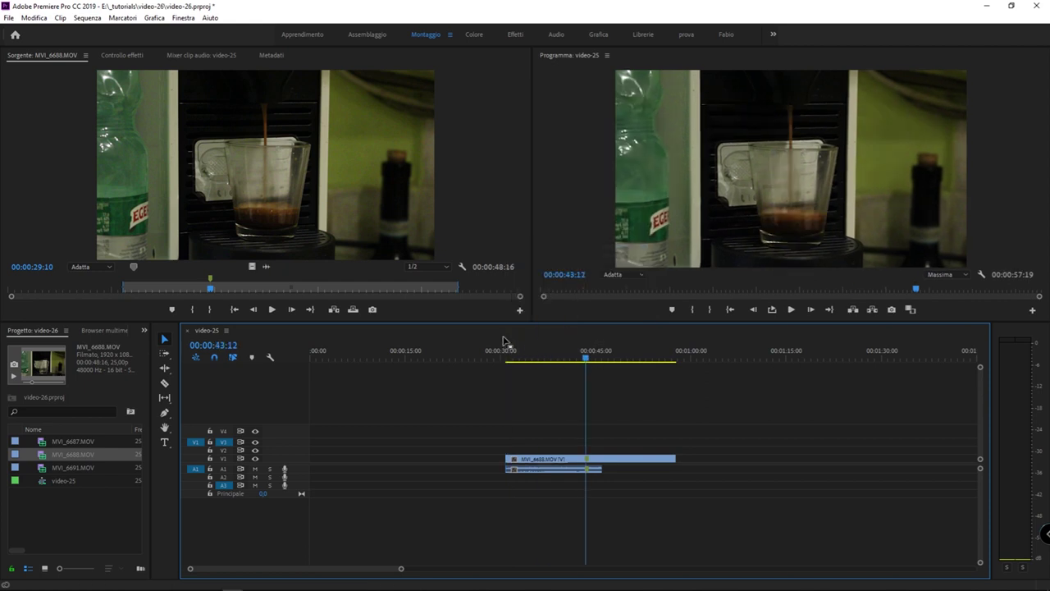
Delete the MVI_6688 clip marker from the Source monitor ruler
{"action": "left_click", "coordinate": [210, 281]}
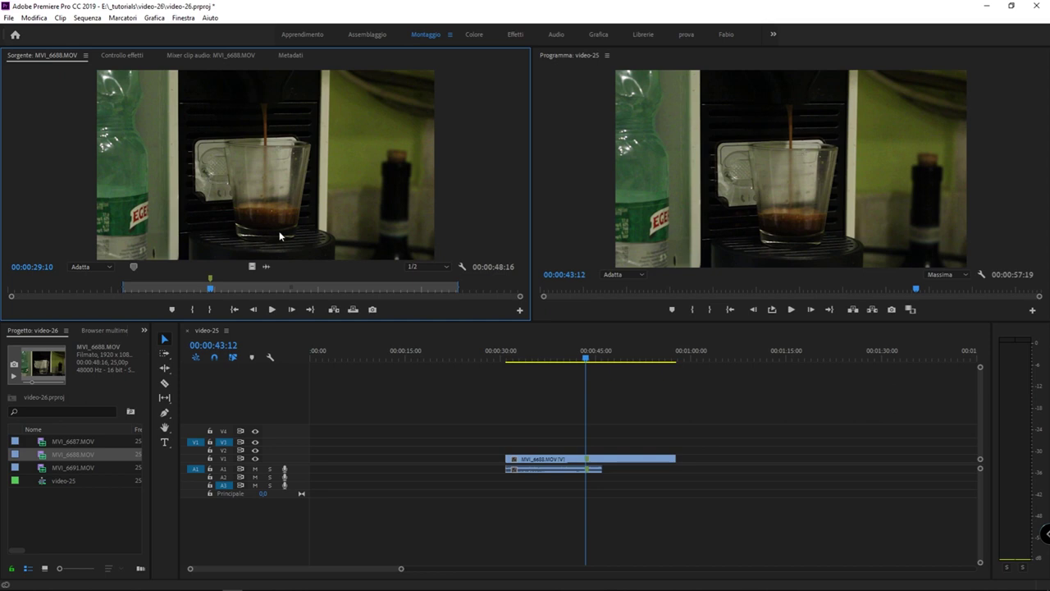
{"action": "right_click", "coordinate": [210, 280]}
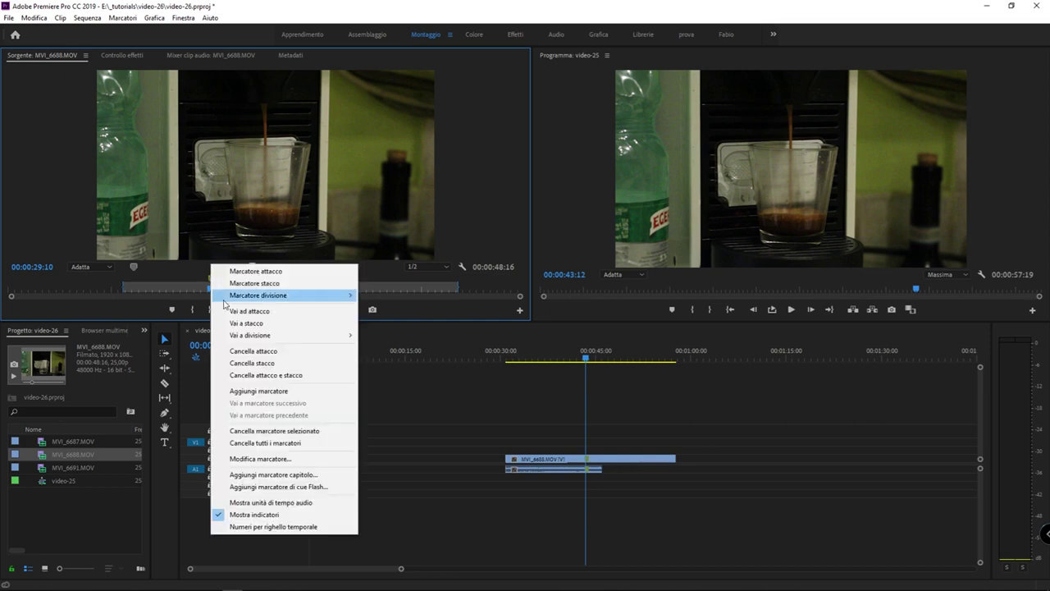
{"action": "left_click", "coordinate": [333, 436]}
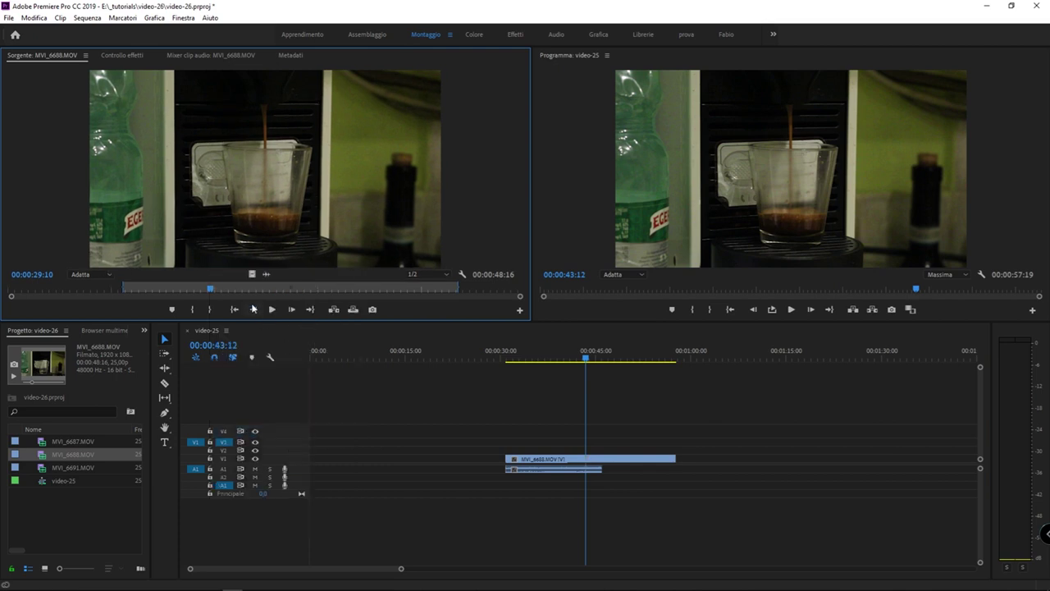
{"action": "left_click", "coordinate": [400, 406]}
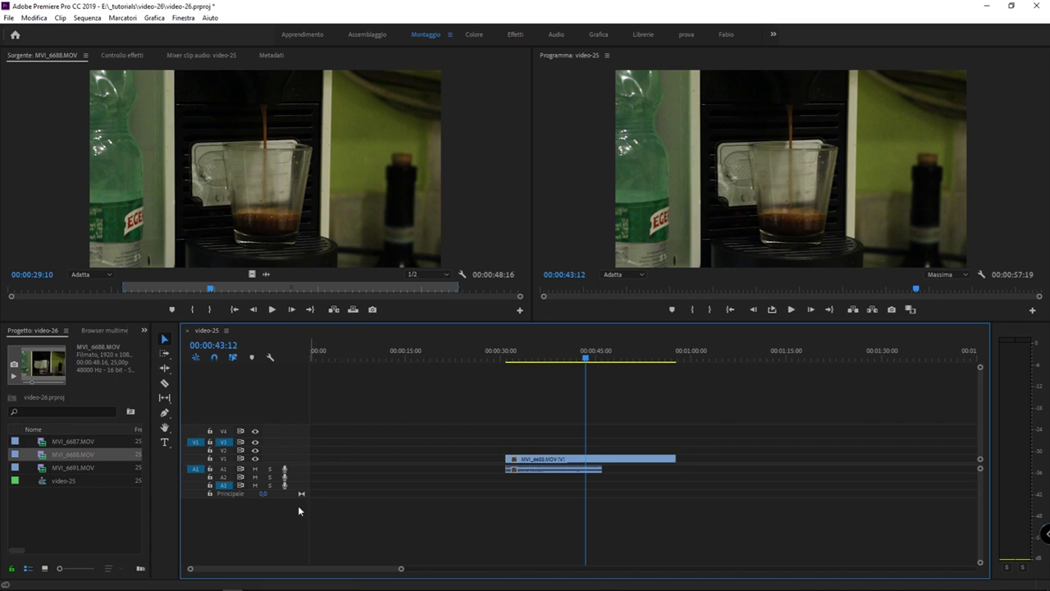
{"action": "left_click", "coordinate": [511, 463]}
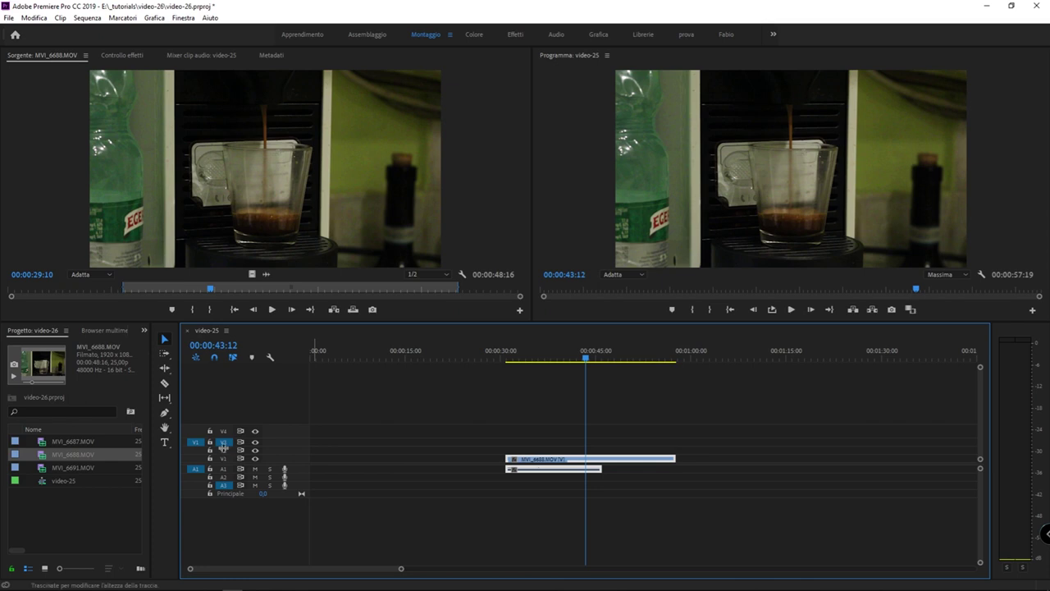
Make the Video 2 track taller and move the MVI_6688 video from V1 onto V2
{"action": "left_click_drag", "start_coordinate": [222, 447], "coordinate": [222, 447]}
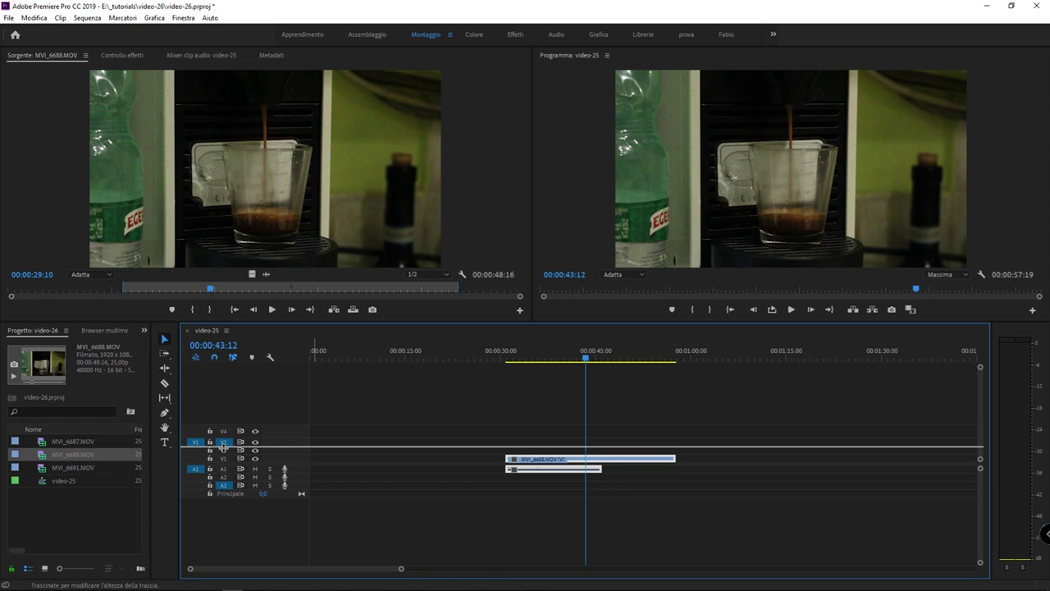
{"action": "left_click_drag", "start_coordinate": [223, 447], "coordinate": [243, 400]}
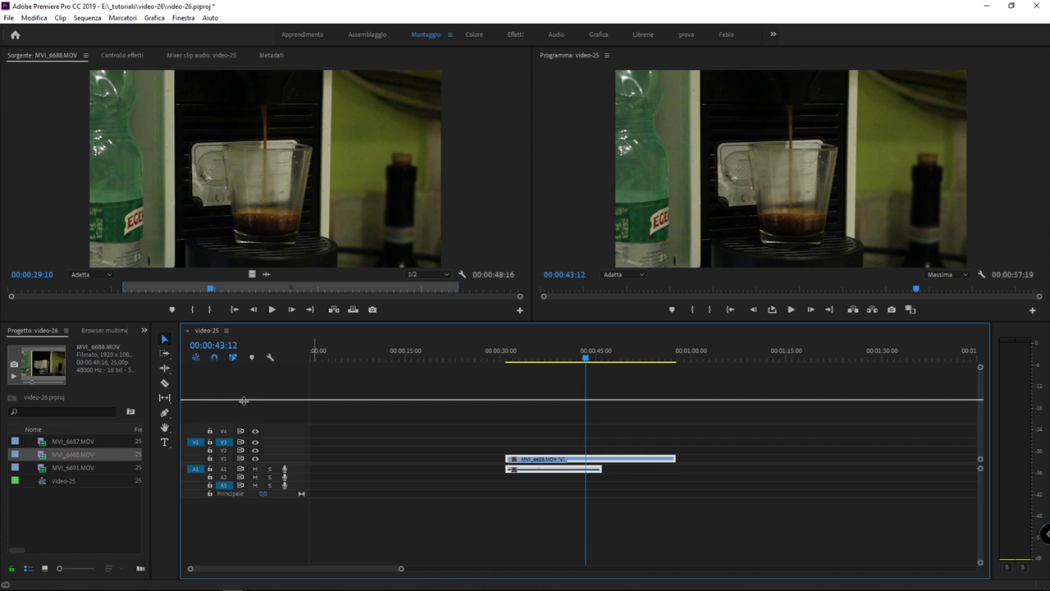
{"action": "left_click_drag", "start_coordinate": [244, 399], "coordinate": [244, 399]}
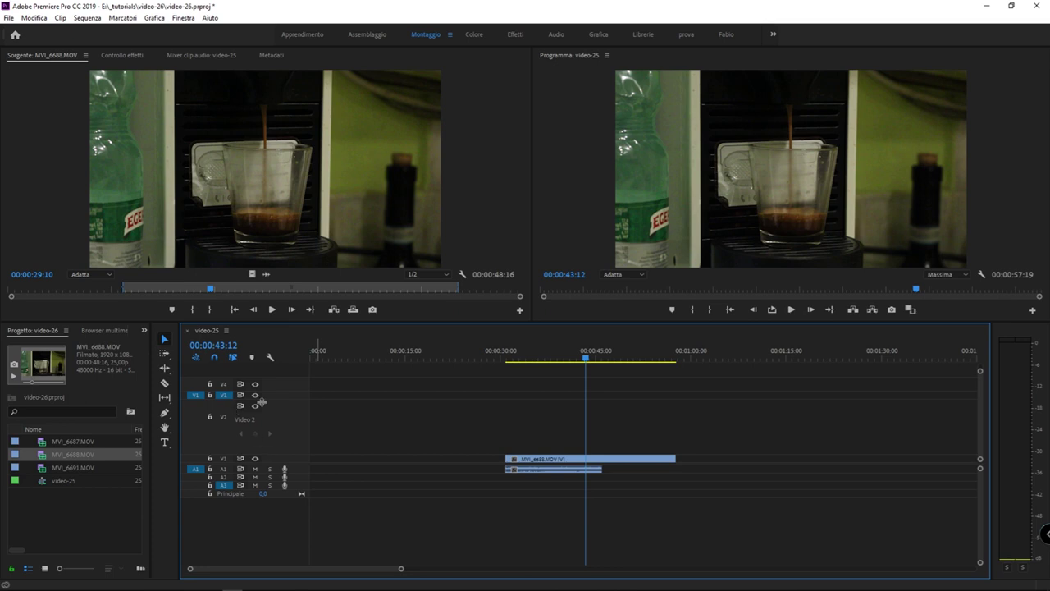
{"action": "left_click_drag", "start_coordinate": [543, 459], "coordinate": [541, 450]}
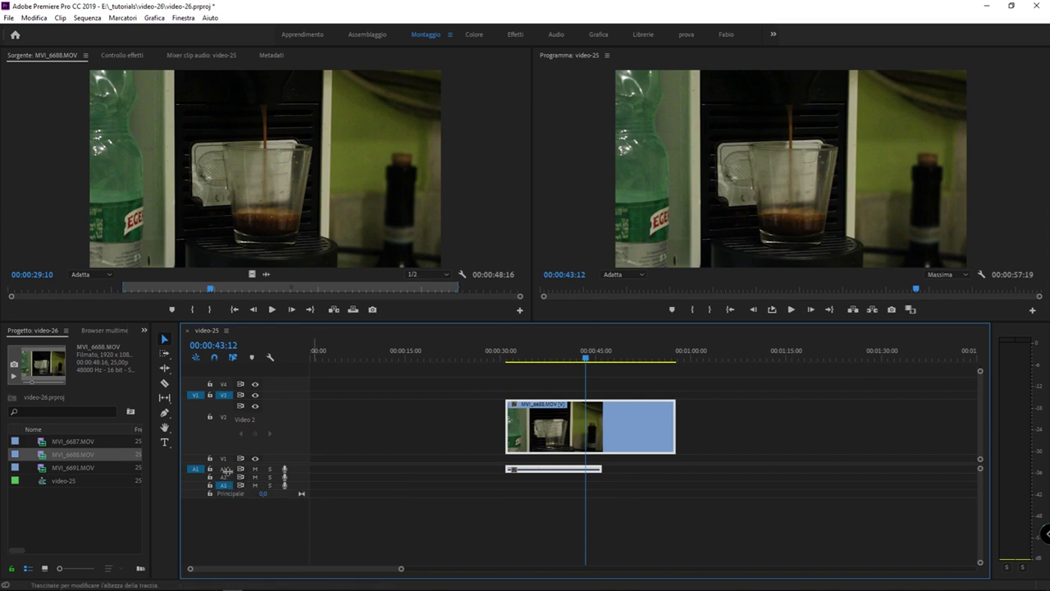
Enlarge the Audio 1 track so the waveform shows, then clear the selection
{"action": "left_click_drag", "start_coordinate": [227, 470], "coordinate": [238, 473]}
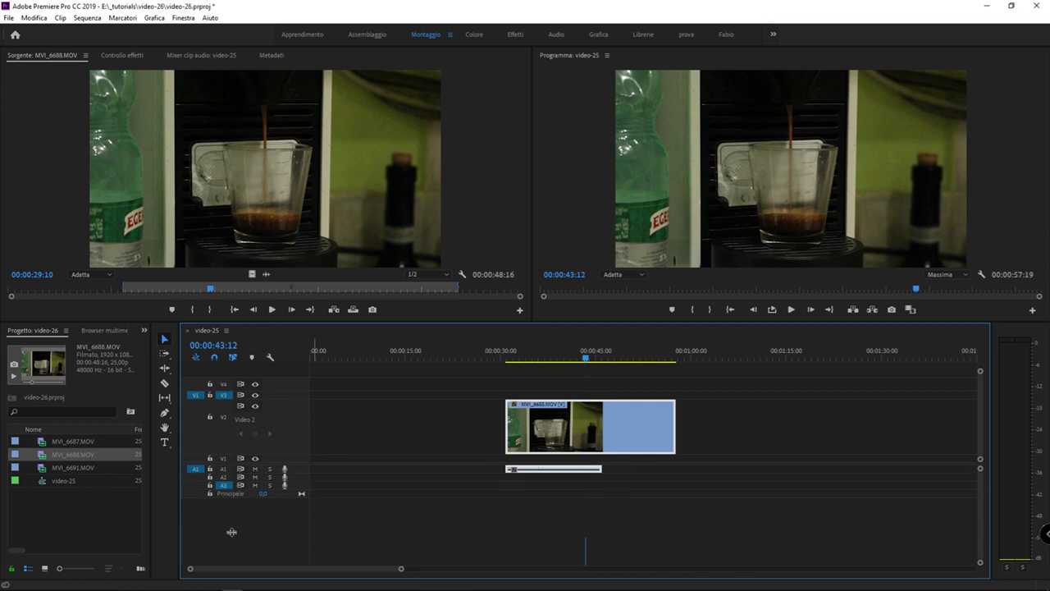
{"action": "left_click_drag", "start_coordinate": [238, 472], "coordinate": [232, 538]}
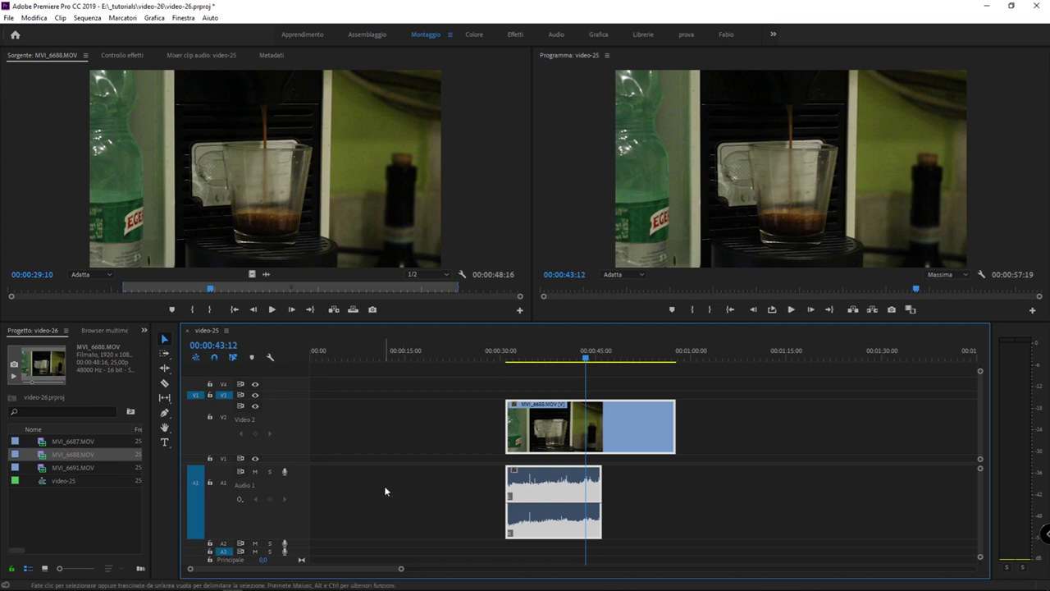
{"action": "left_click", "coordinate": [631, 489]}
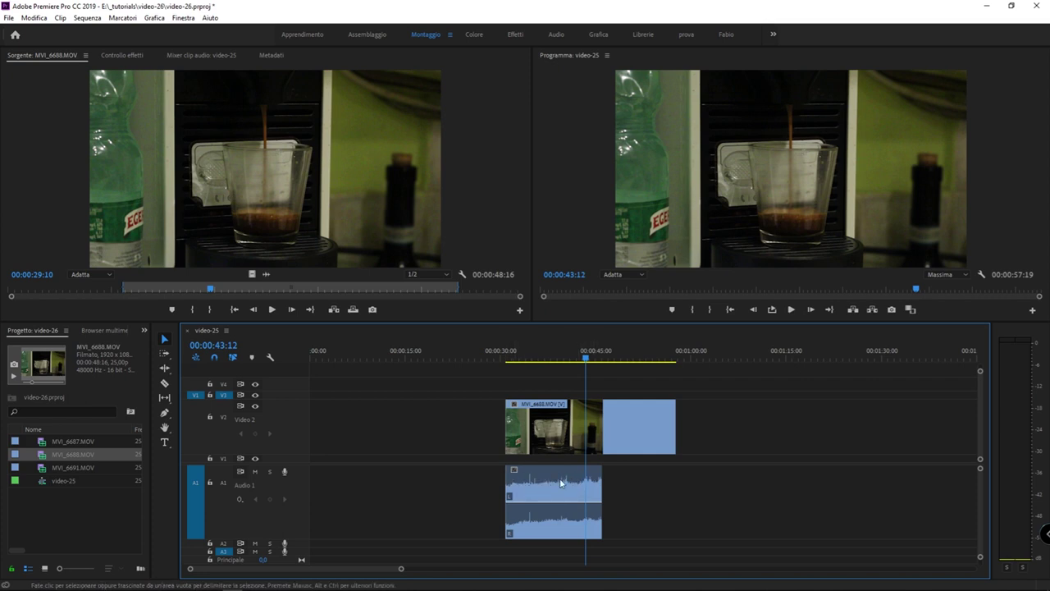
{"action": "left_click", "coordinate": [470, 490]}
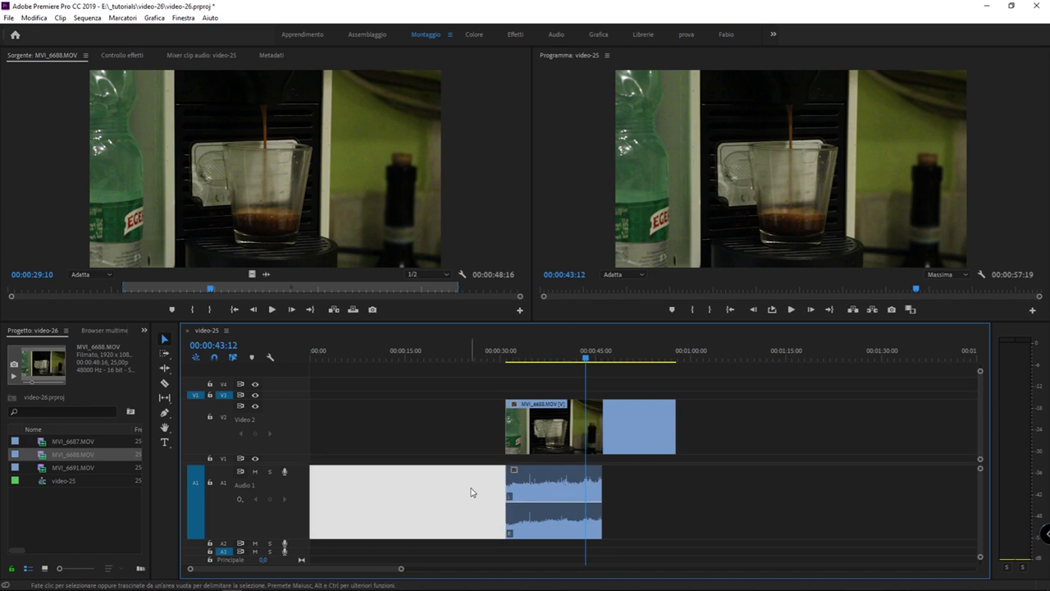
{"action": "key", "text": "ctrl+shift+a"}
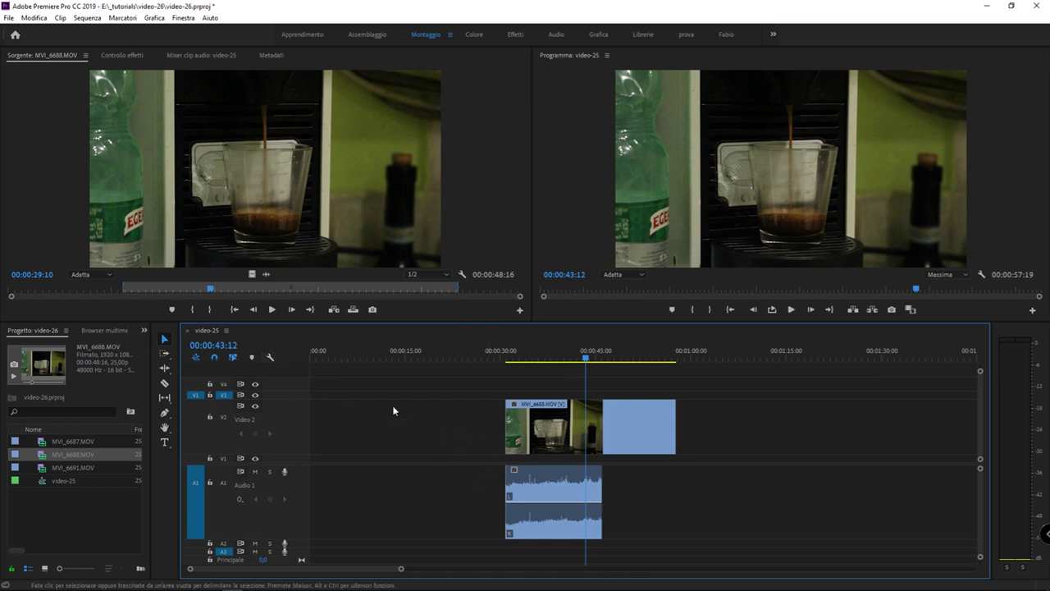
{"action": "left_click", "coordinate": [270, 356]}
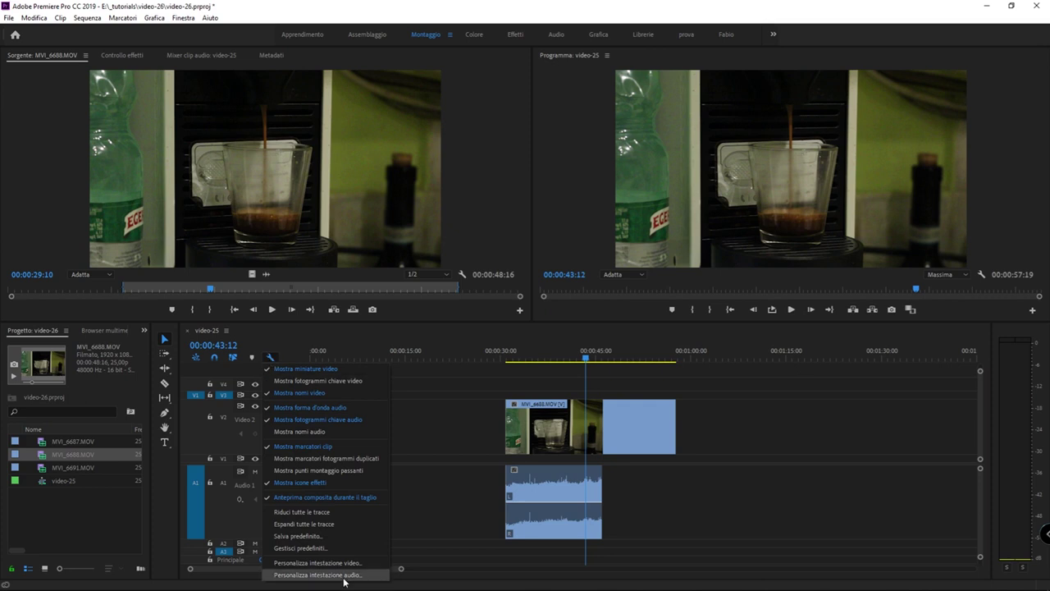
Collapse all tracks with Riduci tutte le tracce, then enlarge them with Espandi tutte le tracce
{"action": "left_click", "coordinate": [358, 511]}
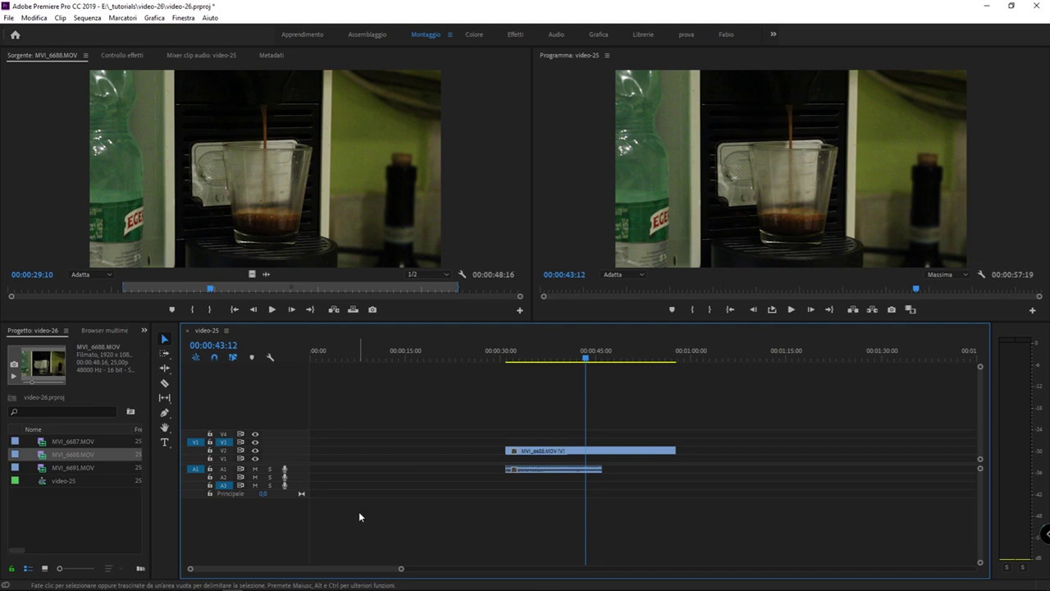
{"action": "left_click", "coordinate": [270, 357]}
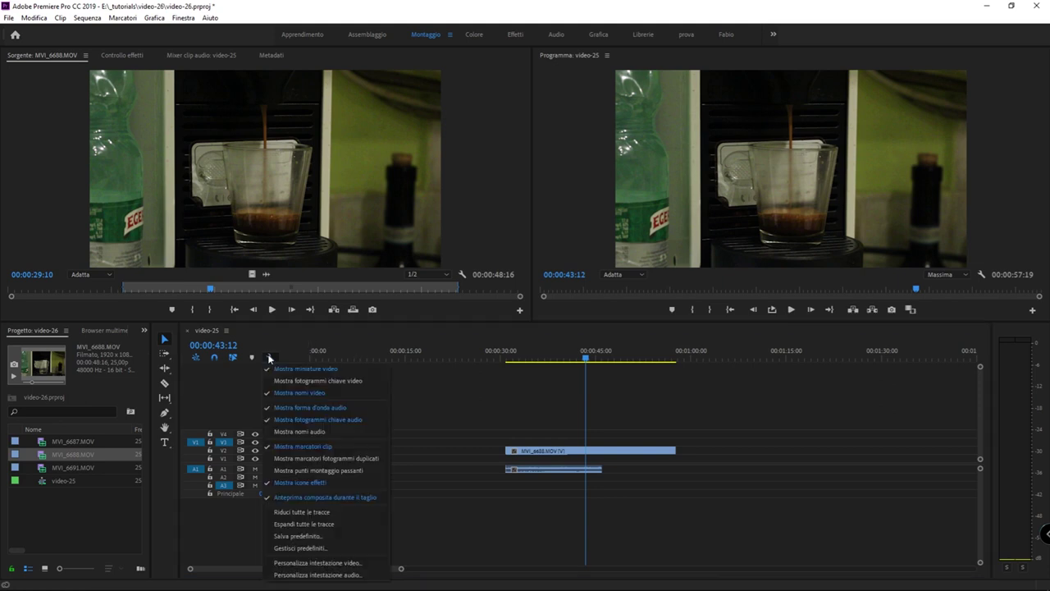
{"action": "left_click", "coordinate": [352, 525]}
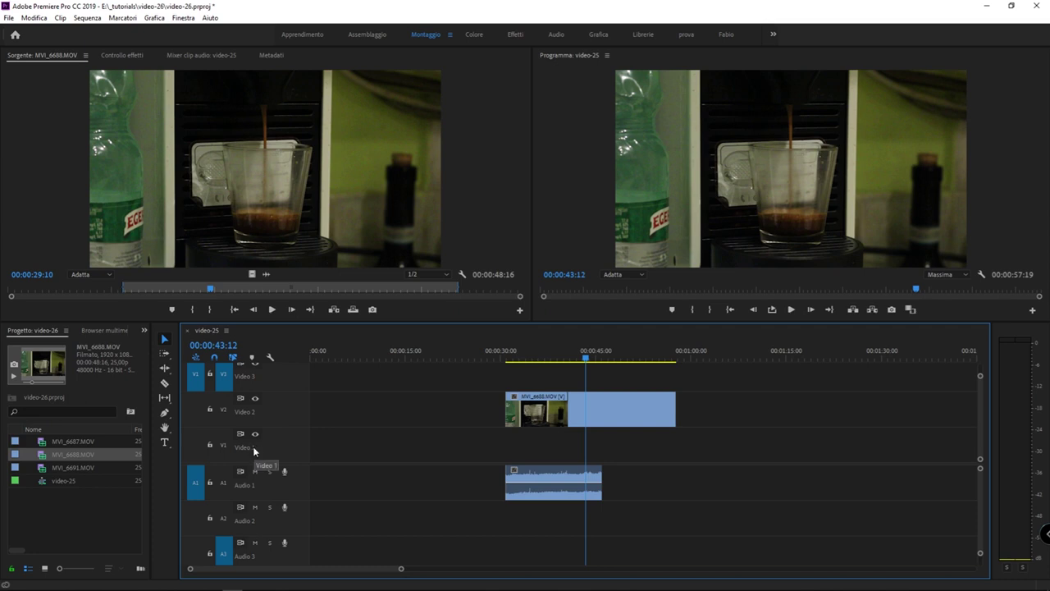
Alt-scroll over track headers to make Video 2, Video 3, Audio 1 and Audio 3 compact
{"action": "key", "text": "alt"}
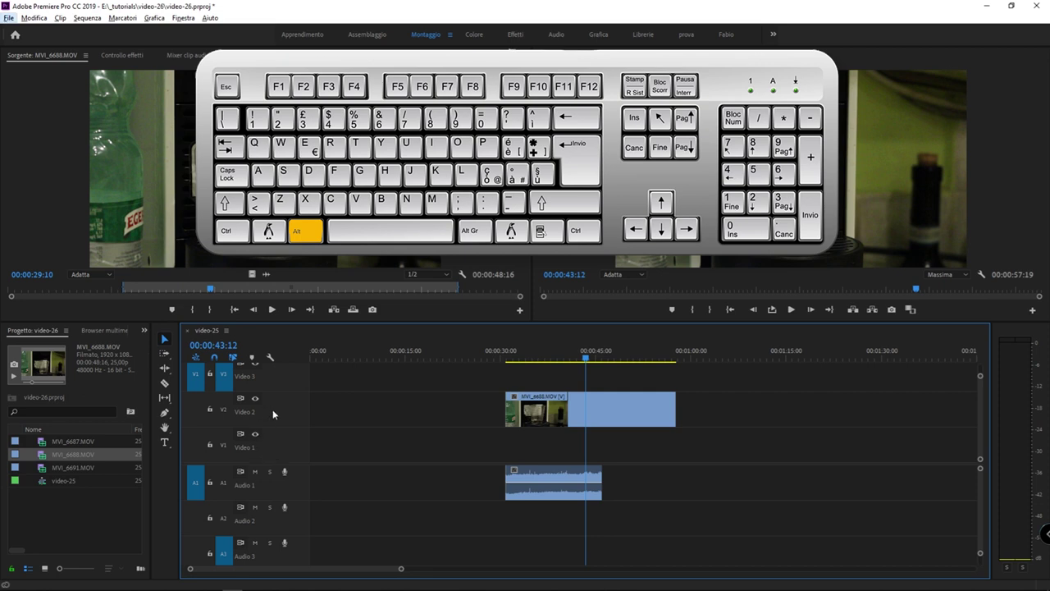
{"action": "scroll", "coordinate": [274, 409], "scroll_direction": "down", "scroll_amount": 4}
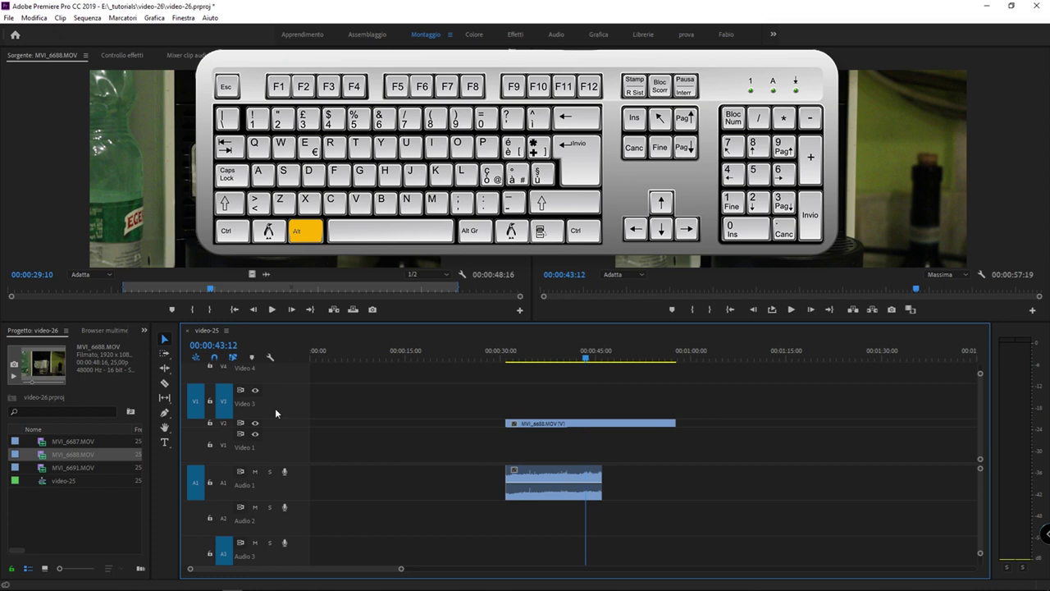
{"action": "scroll", "coordinate": [272, 437], "scroll_direction": "down", "scroll_amount": 2}
{"action": "scroll", "coordinate": [270, 451], "scroll_direction": "down", "scroll_amount": 1}
{"action": "scroll", "coordinate": [271, 430], "scroll_direction": "down", "scroll_amount": 2}
{"action": "scroll", "coordinate": [272, 427], "scroll_direction": "down", "scroll_amount": 1}
{"action": "scroll", "coordinate": [273, 513], "scroll_direction": "down", "scroll_amount": 2}
{"action": "scroll", "coordinate": [269, 519], "scroll_direction": "down", "scroll_amount": 1}
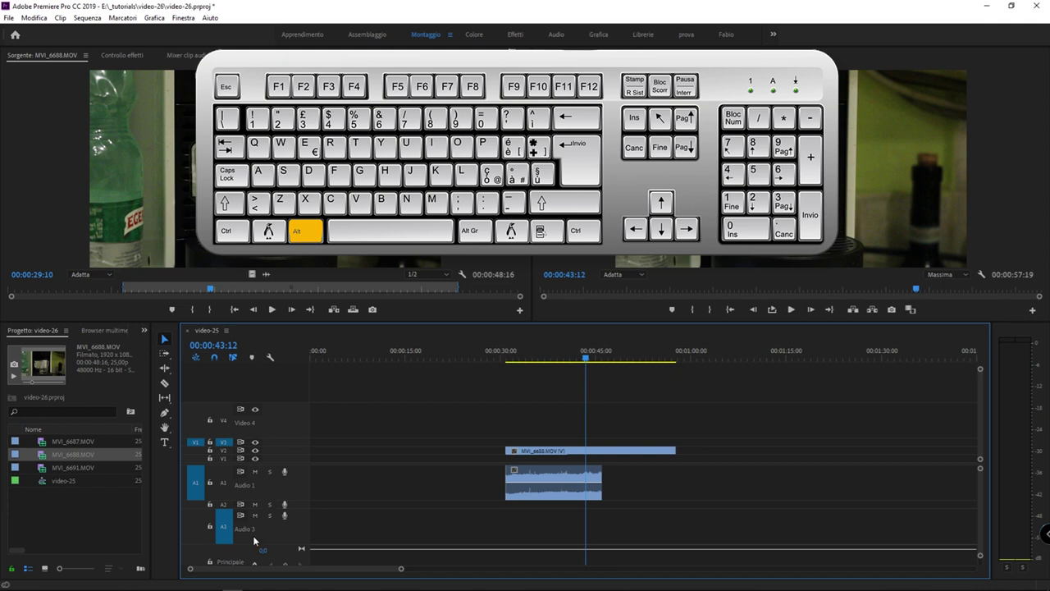
{"action": "scroll", "coordinate": [250, 523], "scroll_direction": "down", "scroll_amount": 2}
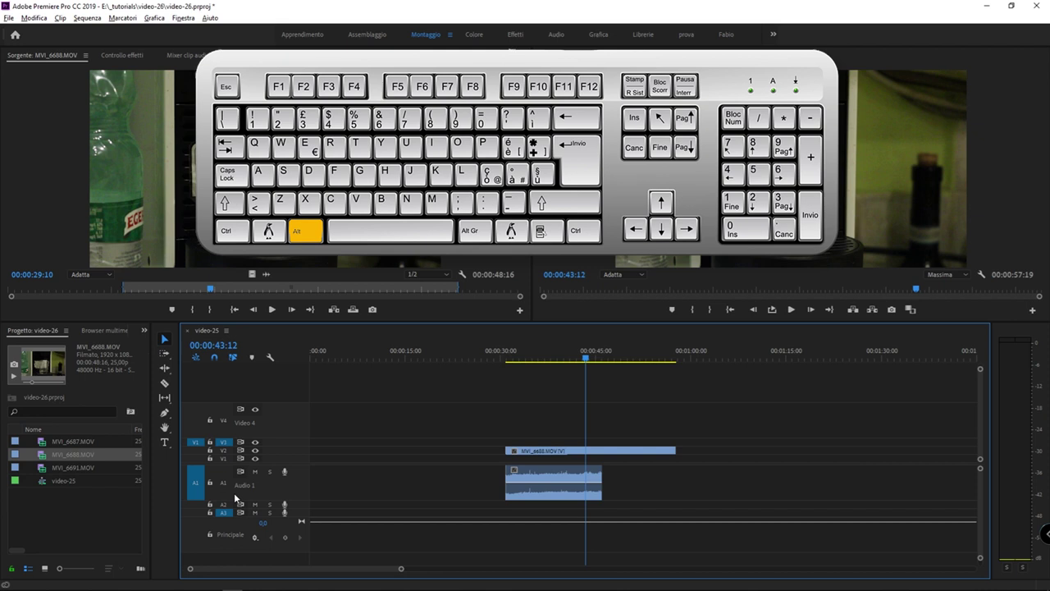
{"action": "scroll", "coordinate": [235, 498], "scroll_direction": "down", "scroll_amount": 2}
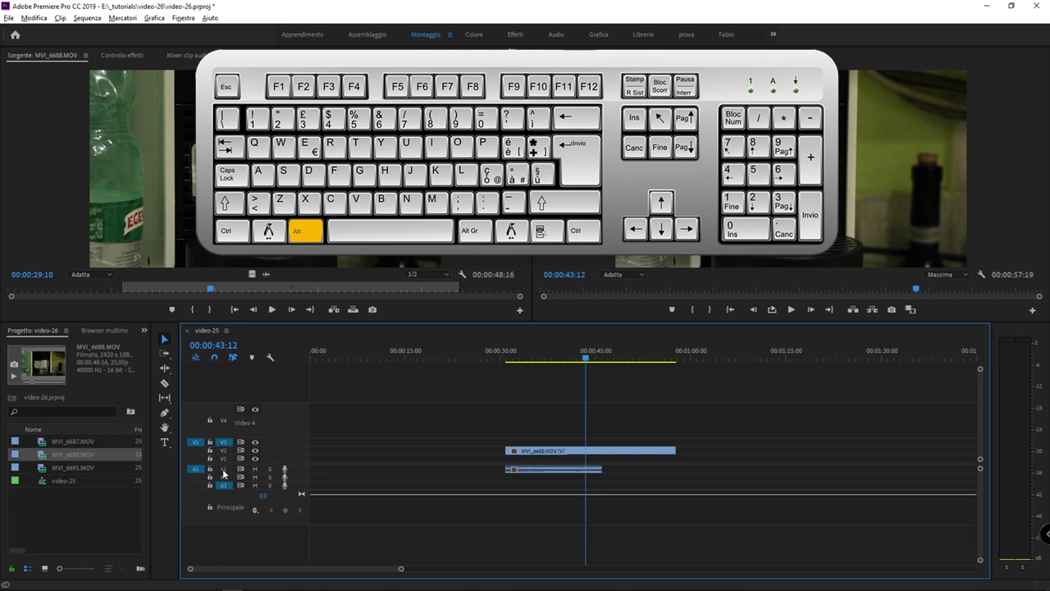
Alt-scroll to expand the Video 1 and Audio 2 tracks taller
{"action": "key", "text": "alt"}
{"action": "scroll", "coordinate": [229, 479], "scroll_direction": "up", "scroll_amount": 2}
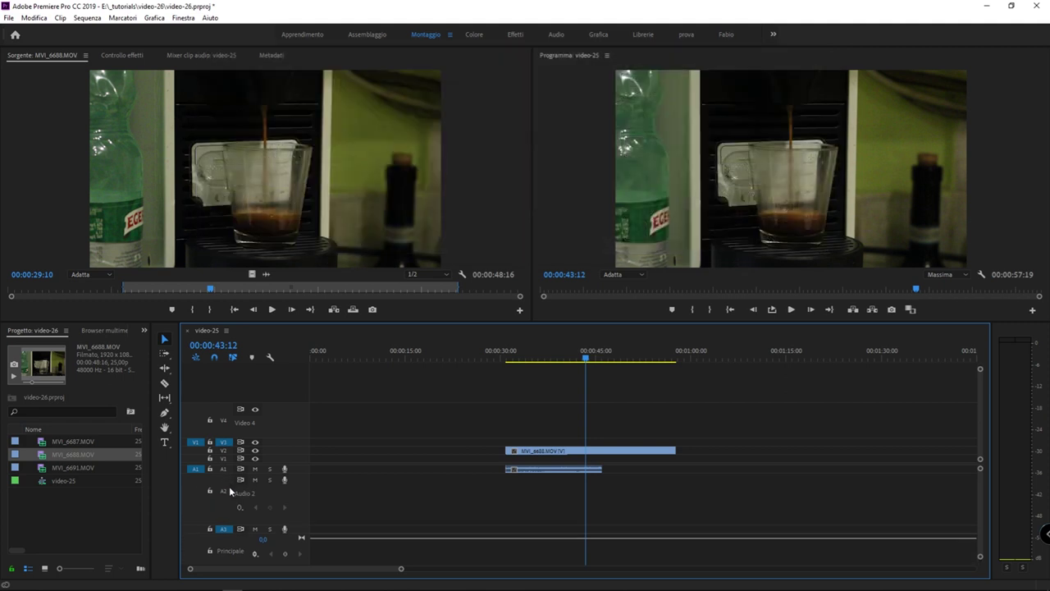
{"action": "scroll", "coordinate": [229, 461], "scroll_direction": "up", "scroll_amount": 1}
{"action": "scroll", "coordinate": [230, 455], "scroll_direction": "up", "scroll_amount": 1}
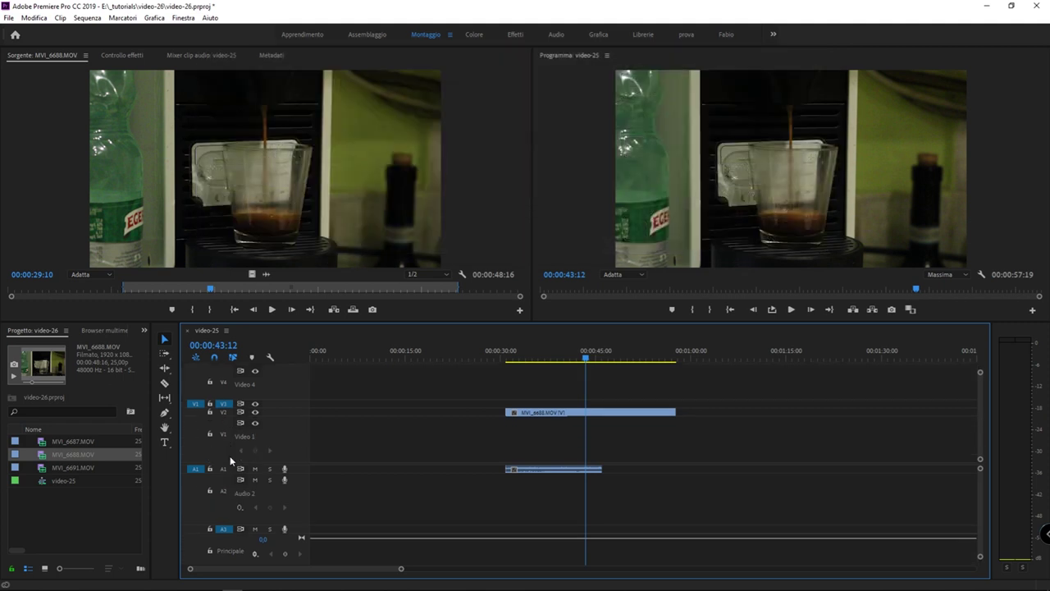
With Shift held, resize all video tracks together from their headers
{"action": "key", "text": "shift"}
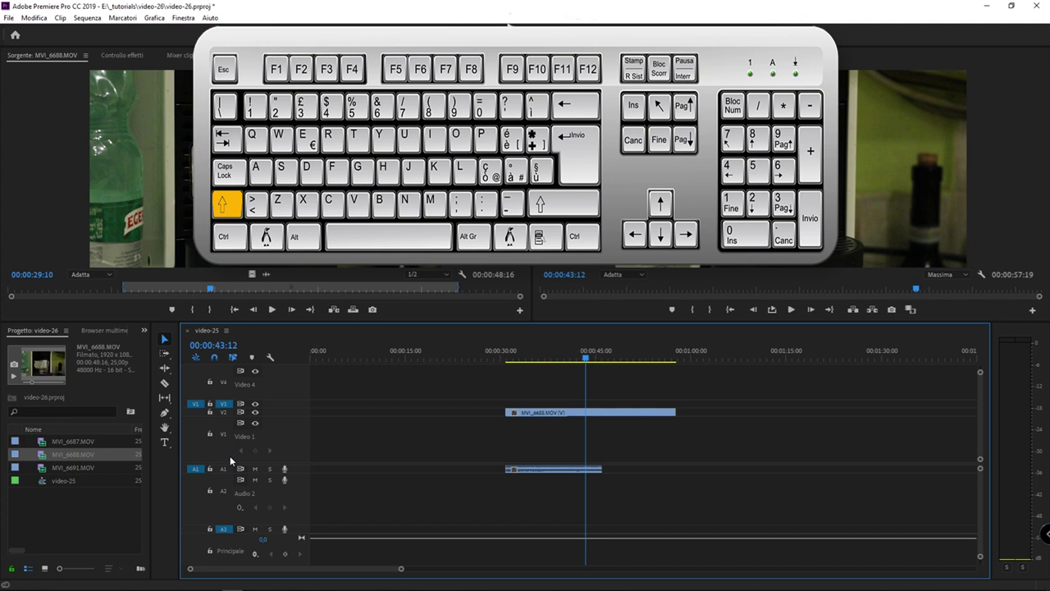
{"action": "left_click_drag", "start_coordinate": [225, 408], "coordinate": [240, 432]}
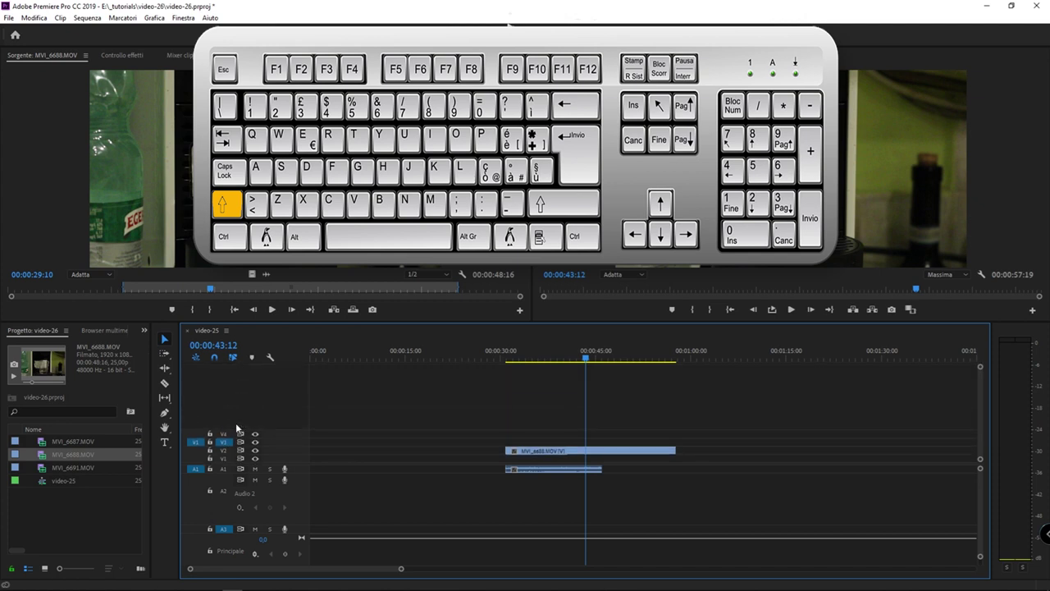
{"action": "scroll", "coordinate": [240, 432], "scroll_direction": "up", "scroll_amount": 1}
{"action": "scroll", "coordinate": [241, 432], "scroll_direction": "down", "scroll_amount": 2}
{"action": "scroll", "coordinate": [240, 432], "scroll_direction": "up", "scroll_amount": 1}
{"action": "scroll", "coordinate": [240, 432], "scroll_direction": "up", "scroll_amount": 1}
{"action": "scroll", "coordinate": [240, 432], "scroll_direction": "down", "scroll_amount": 1}
Resize the audio tracks together, then expand the audio track so MVI_6688's stereo waveform shows
{"action": "scroll", "coordinate": [229, 511], "scroll_direction": "down", "scroll_amount": 1}
{"action": "scroll", "coordinate": [236, 512], "scroll_direction": "down", "scroll_amount": 1}
{"action": "scroll", "coordinate": [233, 509], "scroll_direction": "up", "scroll_amount": 1}
{"action": "scroll", "coordinate": [233, 509], "scroll_direction": "down", "scroll_amount": 1}
{"action": "scroll", "coordinate": [233, 509], "scroll_direction": "down", "scroll_amount": 1}
{"action": "scroll", "coordinate": [228, 509], "scroll_direction": "up", "scroll_amount": 2}
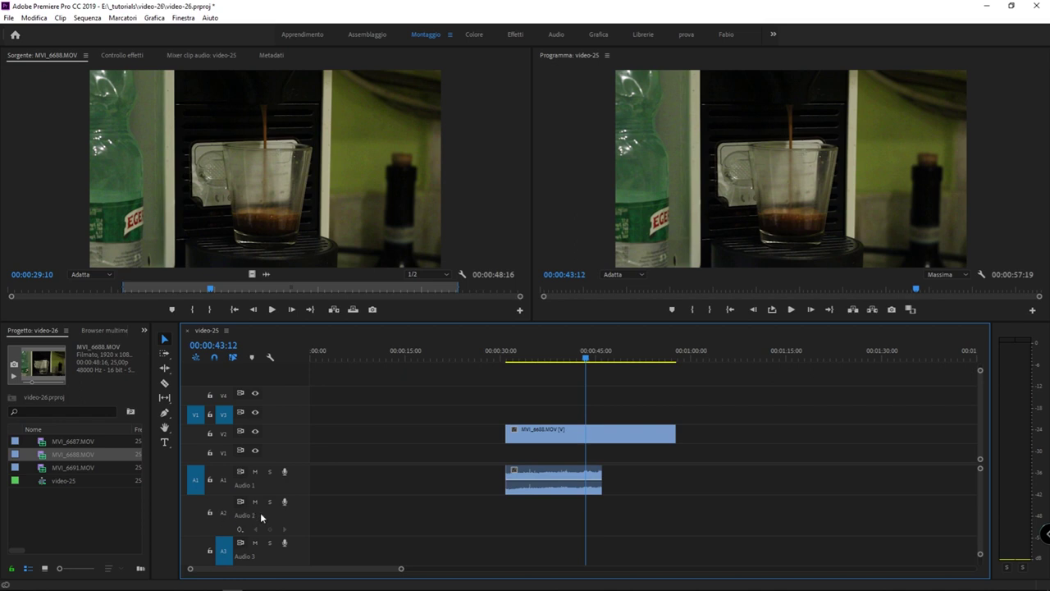
{"action": "double_click", "coordinate": [225, 552]}
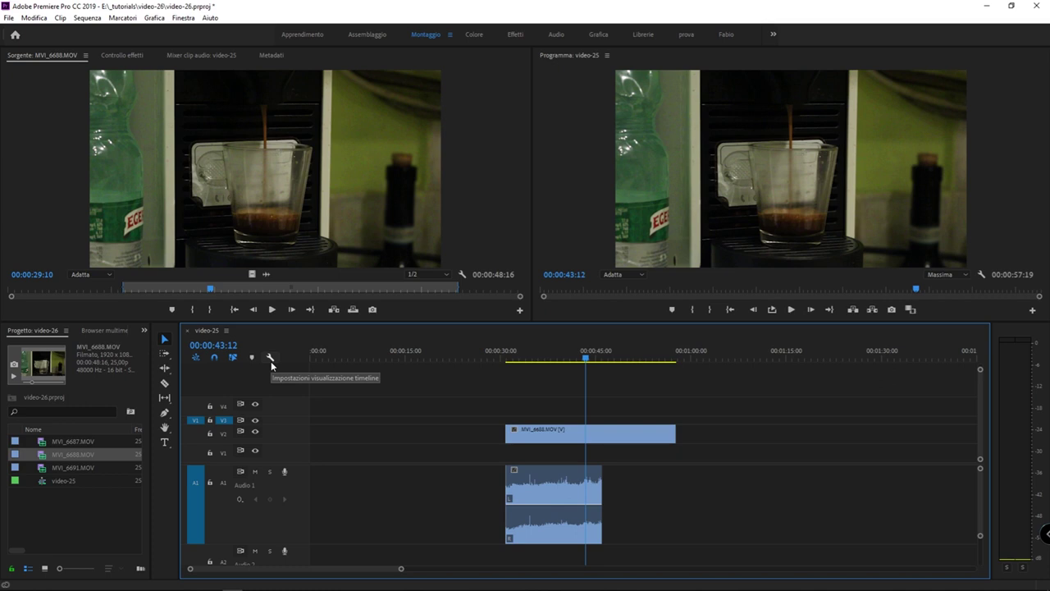
Turn on Mostra nomi audio so the MVI_6688.MOV [A] clip shows its name, then focus the Source monitor
{"action": "left_click", "coordinate": [270, 358]}
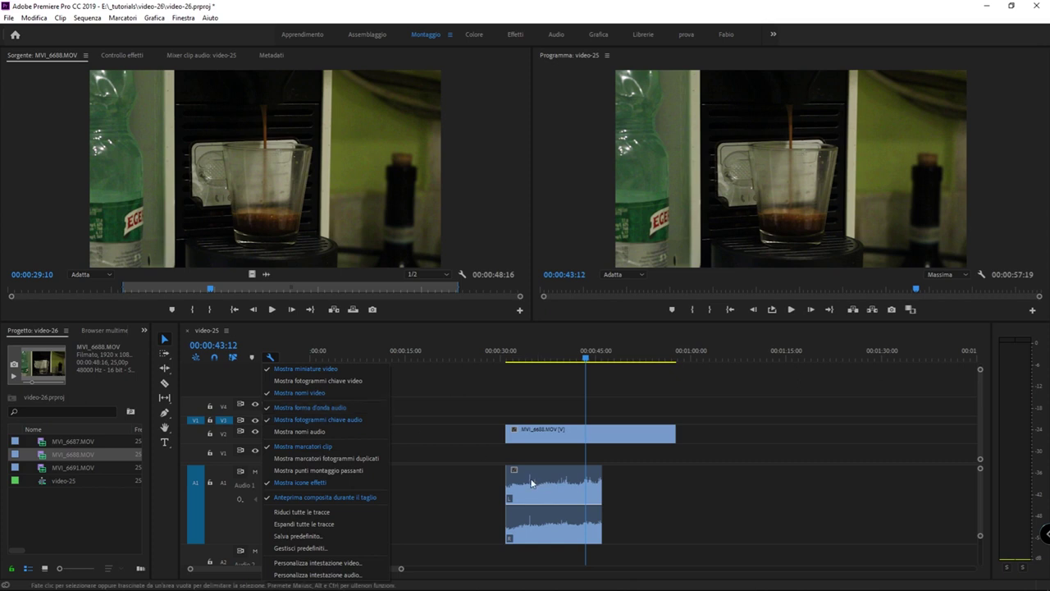
{"action": "left_click", "coordinate": [334, 407]}
{"action": "left_click", "coordinate": [548, 480]}
{"action": "left_click", "coordinate": [446, 429]}
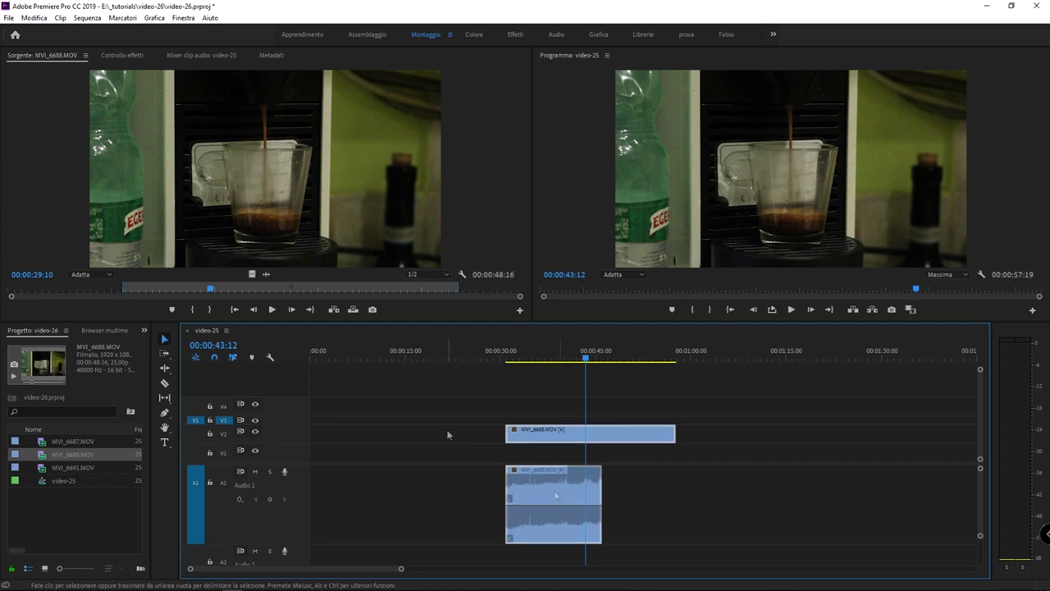
{"action": "key", "text": "shift+2"}
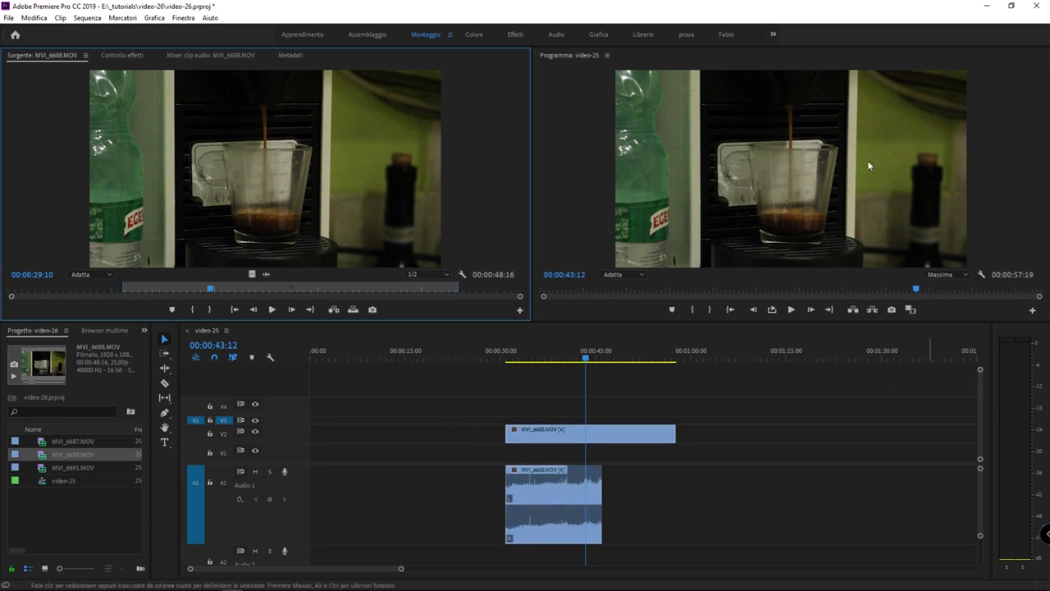